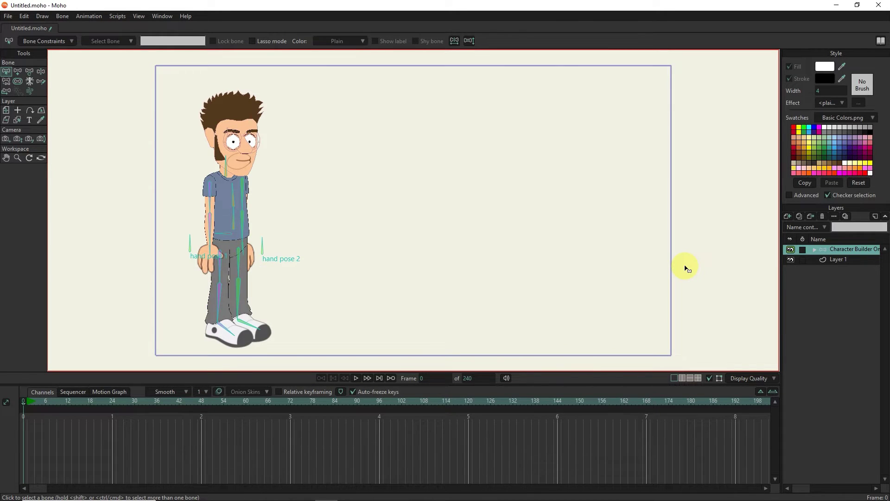
Step: Open the New Layer type menu in the Layers panel
click(789, 217)
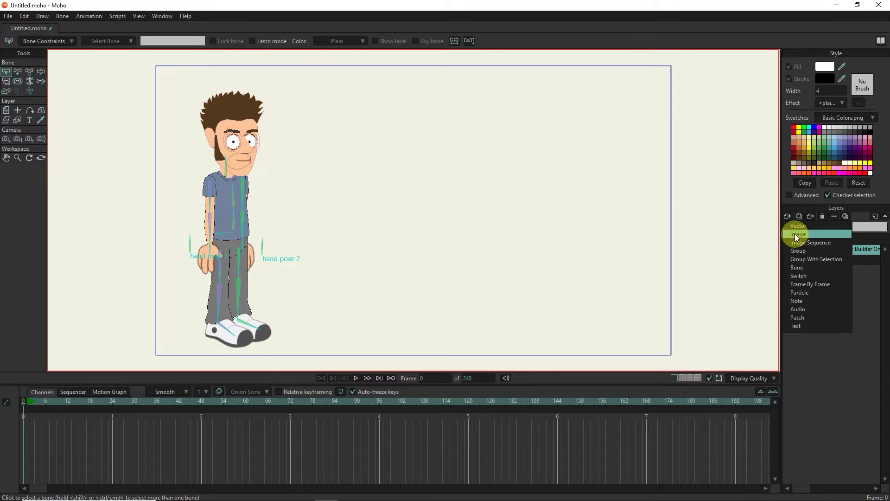
Step: Import axe-47042_1280.png as an image layer, shrink it to about half size, and place it beside the character
click(796, 235)
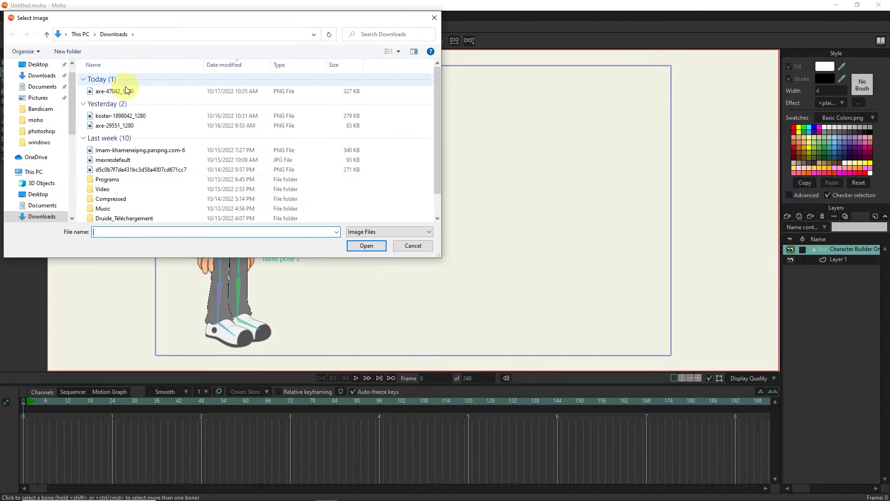
click(114, 91)
click(378, 247)
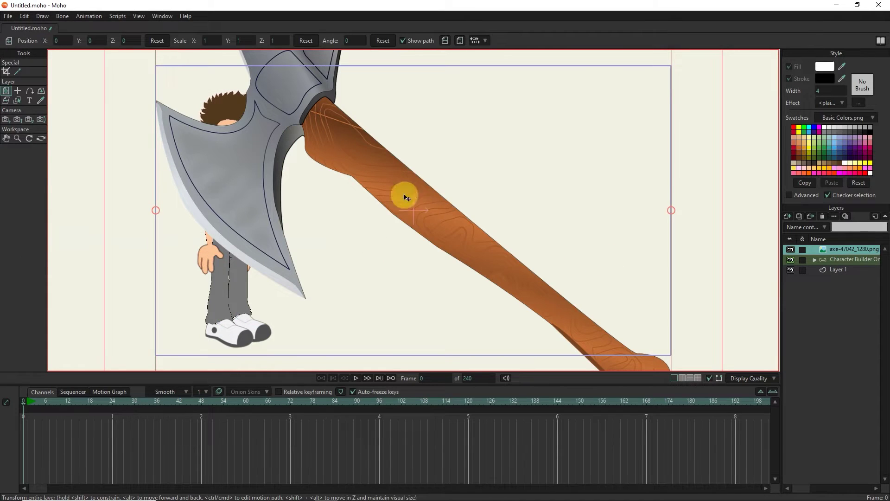
drag(464, 244, 499, 215)
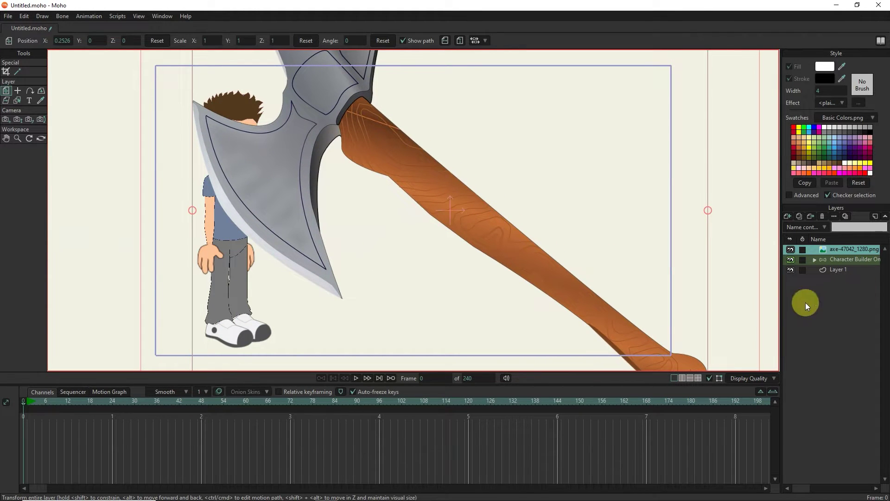
scroll(714, 304, down, 3)
drag(711, 112, 636, 188)
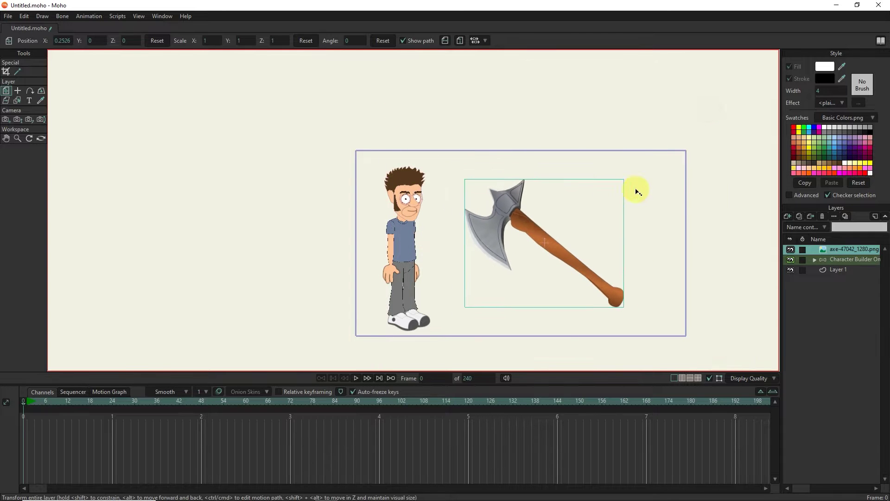
scroll(485, 216, up, 3)
drag(485, 216, 477, 209)
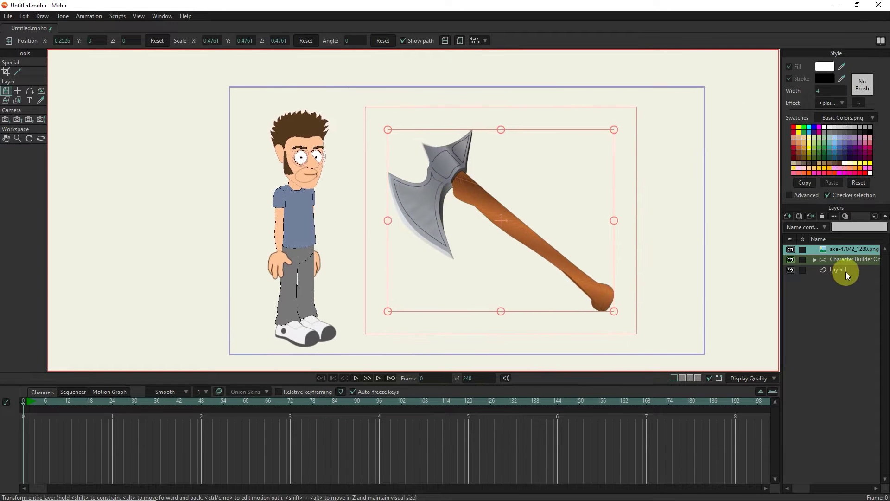
Step: Expand the Character Builder group and check the Front hands layer by toggling its visibility
click(816, 261)
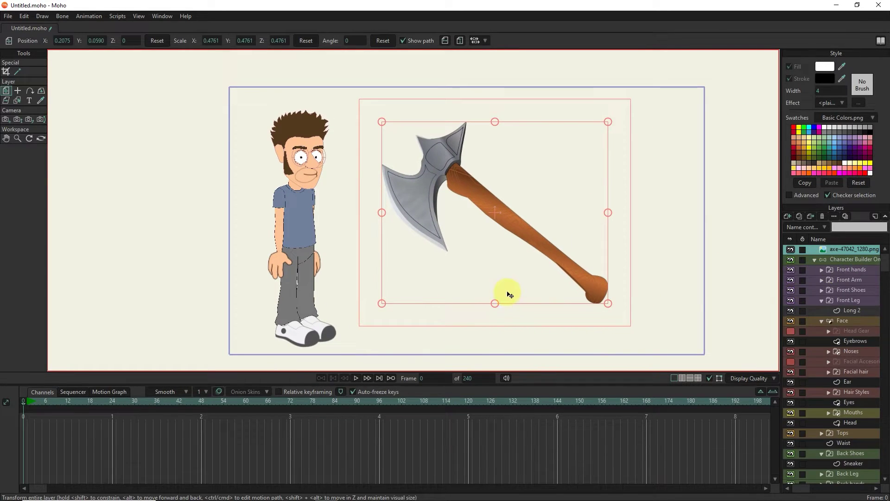
scroll(511, 294, up, 2)
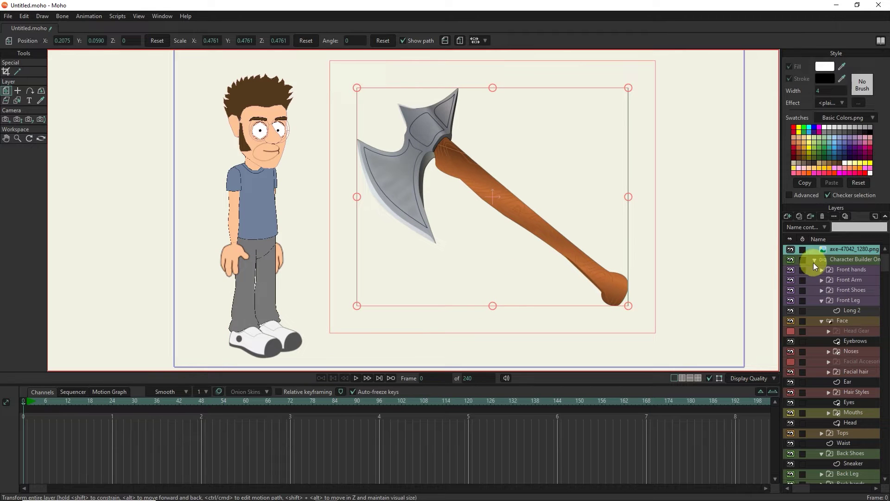
click(825, 259)
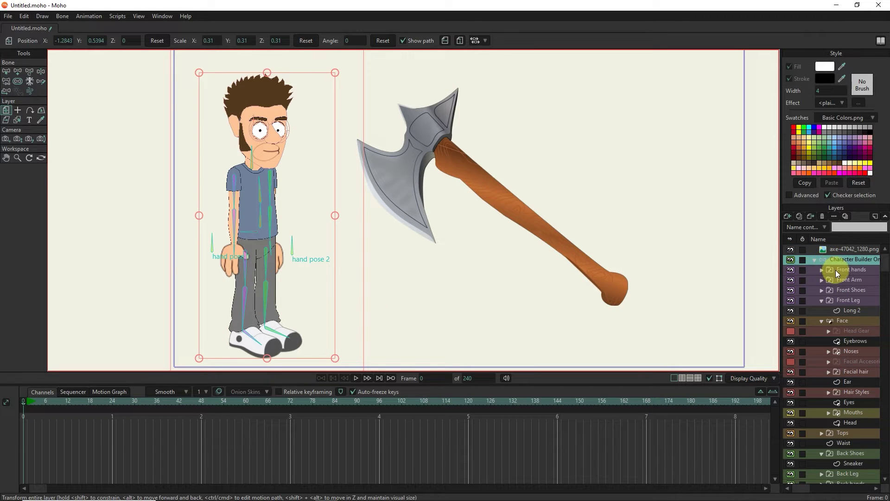
click(834, 270)
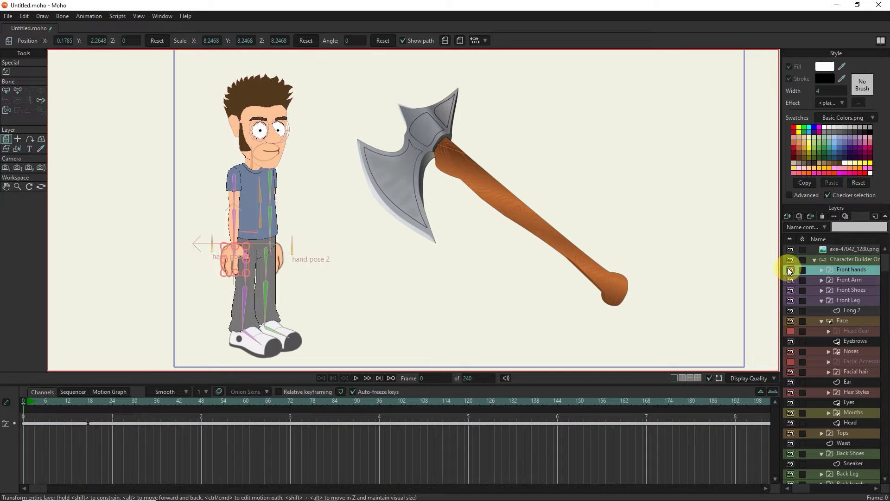
scroll(229, 272, up, 1)
scroll(229, 270, up, 1)
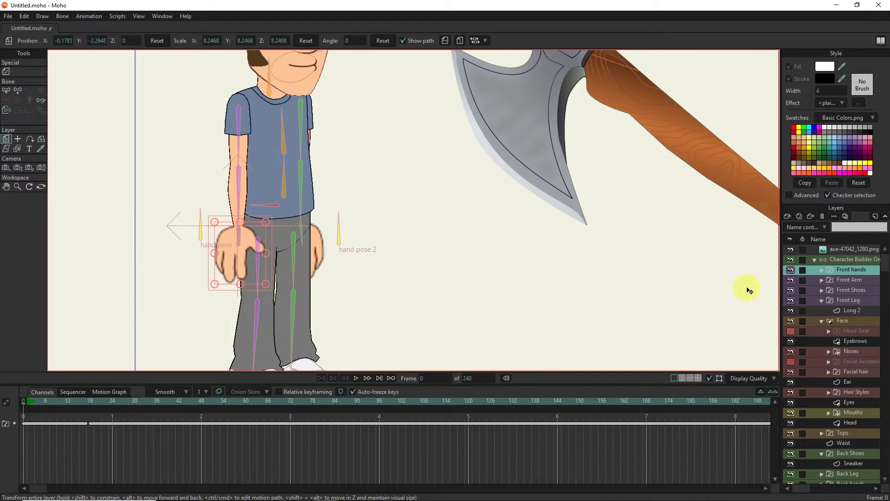
click(789, 269)
Step: Put the axe layer below Front hands and move the axe down to the hand
click(841, 249)
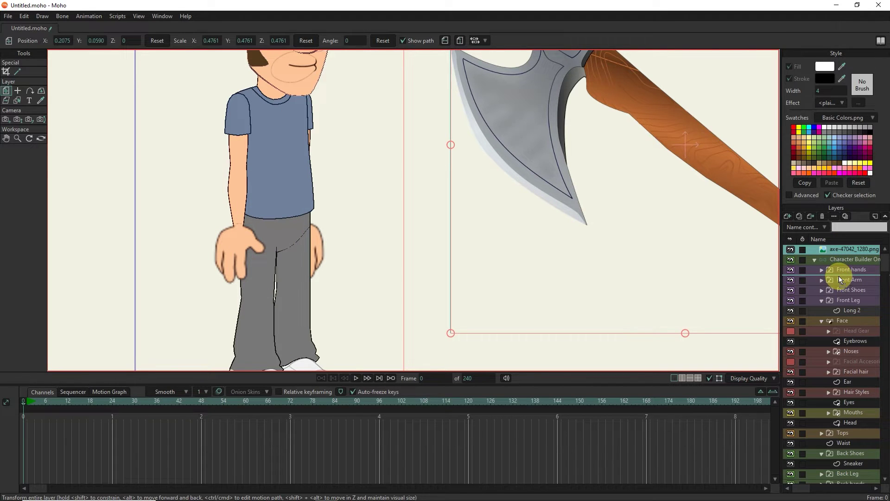
drag(839, 276, 838, 276)
key(Escape)
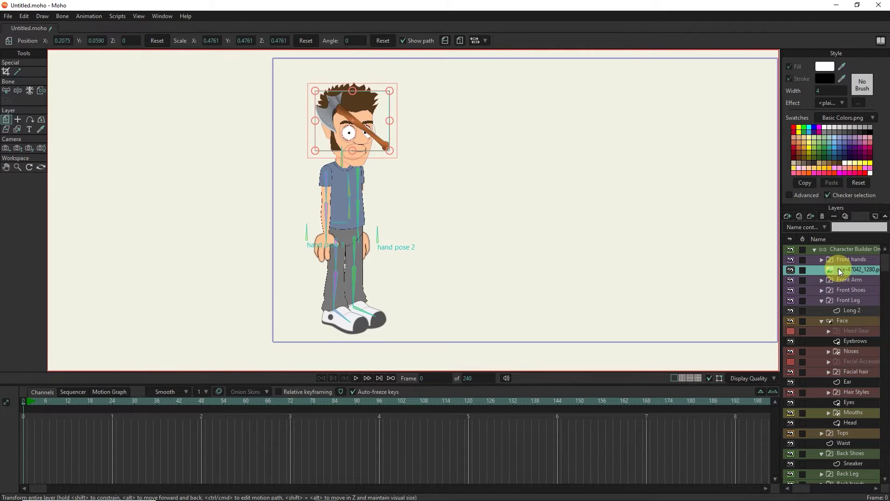
mouse_move(352, 118)
mouse_down()
mouse_move(343, 243)
mouse_move(379, 280)
mouse_move(381, 238)
mouse_move(481, 294)
mouse_up()
scroll(343, 244, up, 3)
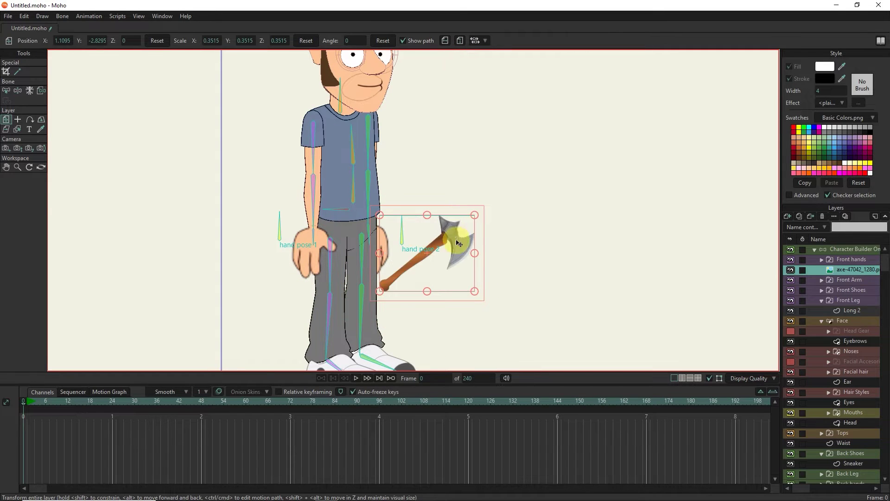
Step: Move the axe onto the front hand, enlarge it slightly and tilt it about -27°
drag(428, 251, 358, 244)
scroll(358, 243, up, 3)
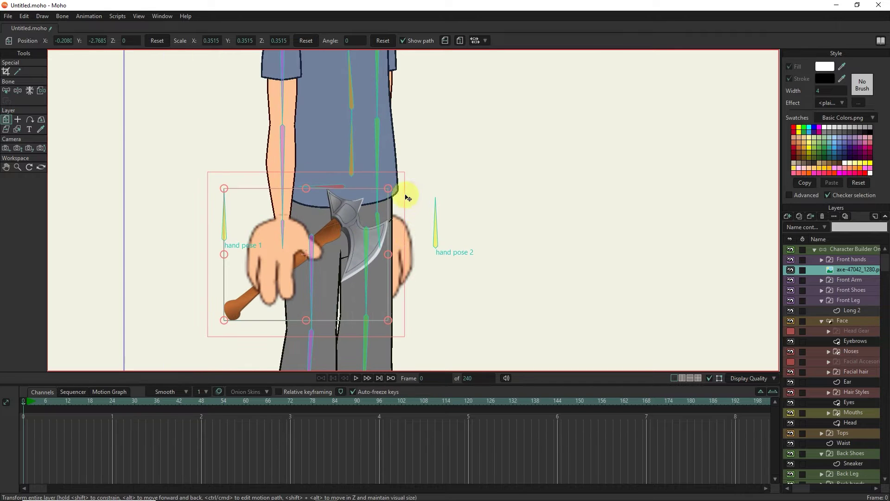
drag(398, 197, 407, 253)
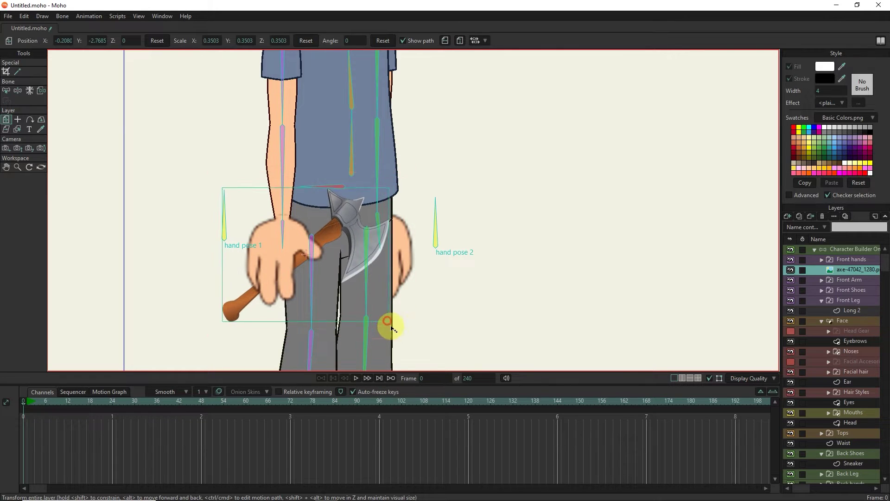
drag(406, 254, 373, 252)
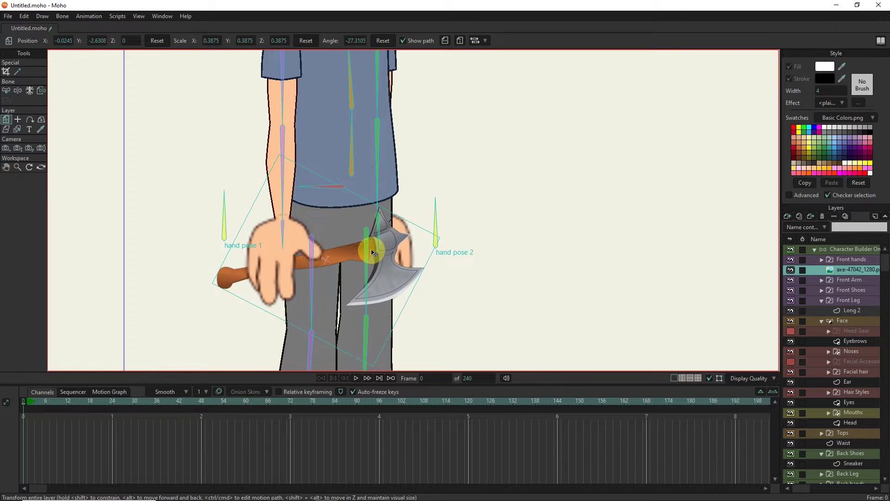
drag(373, 251, 369, 257)
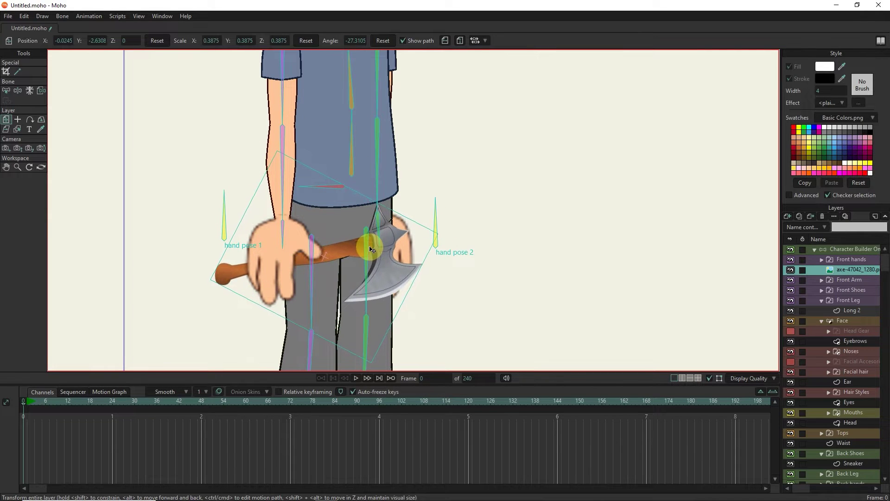
scroll(336, 249, down, 2)
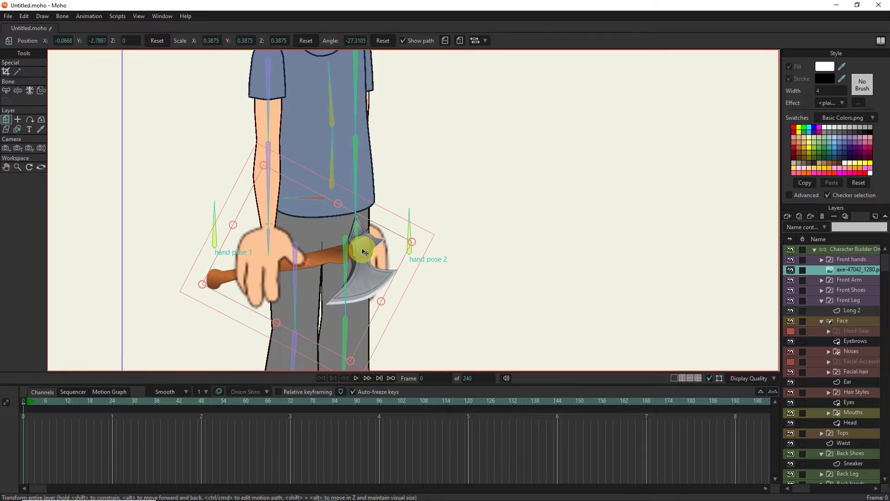
mouse_move(341, 254)
mouse_down()
mouse_move(311, 264)
mouse_move(320, 258)
mouse_up()
scroll(310, 264, up, 3)
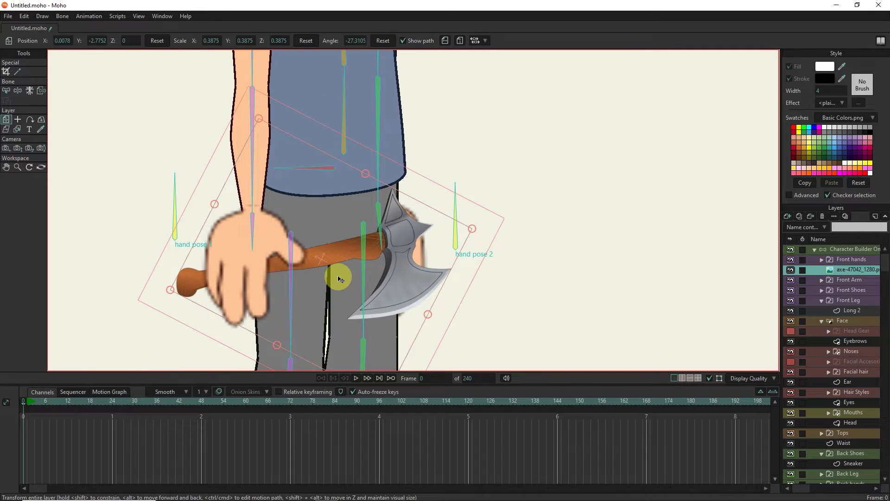
Step: Duplicate the open hand inward layer inside Front hands, keeping its default name
click(822, 259)
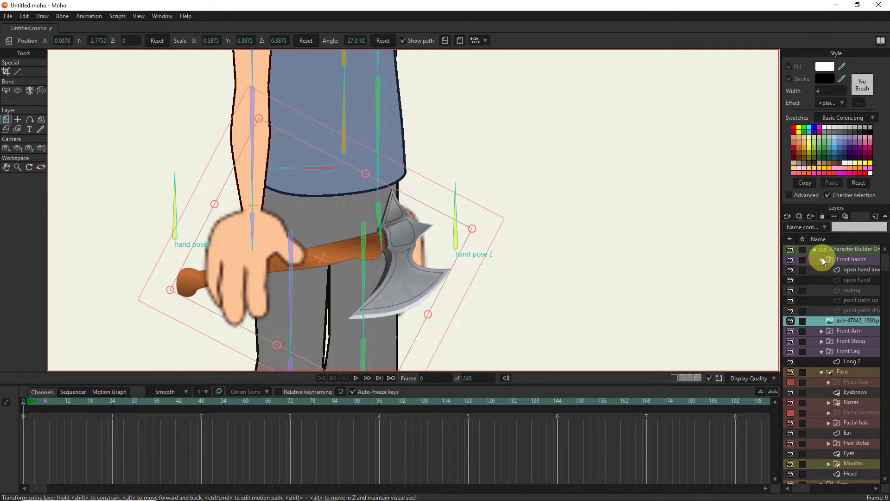
click(849, 280)
click(850, 271)
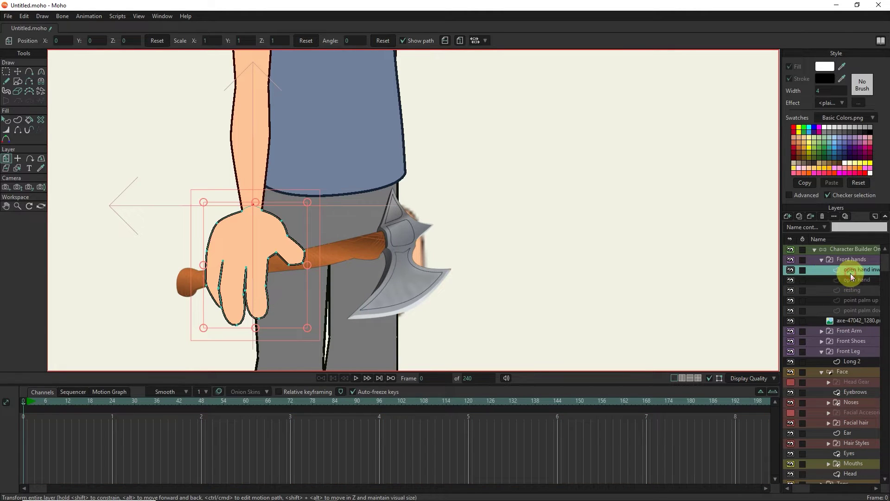
click(799, 214)
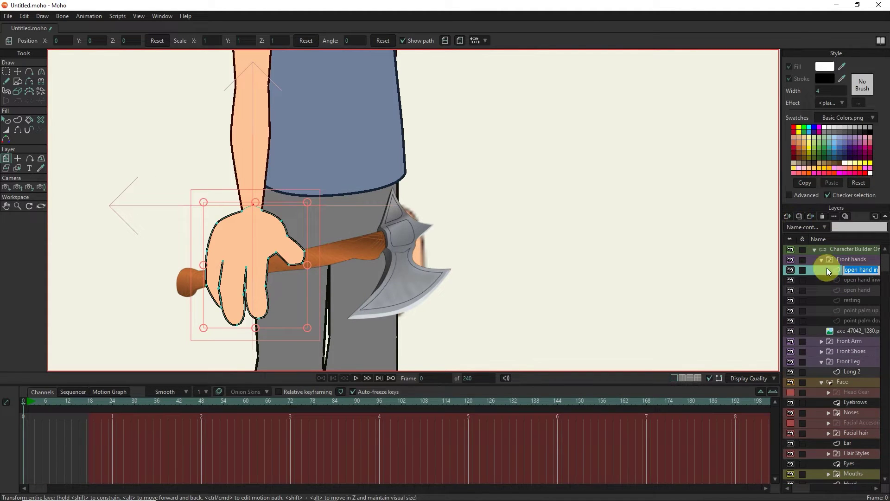
key(Return)
scroll(266, 267, up, 2)
scroll(267, 265, up, 1)
Step: Reshape the fingertip outline points, raising, sharpening and shortening the tip
click(18, 73)
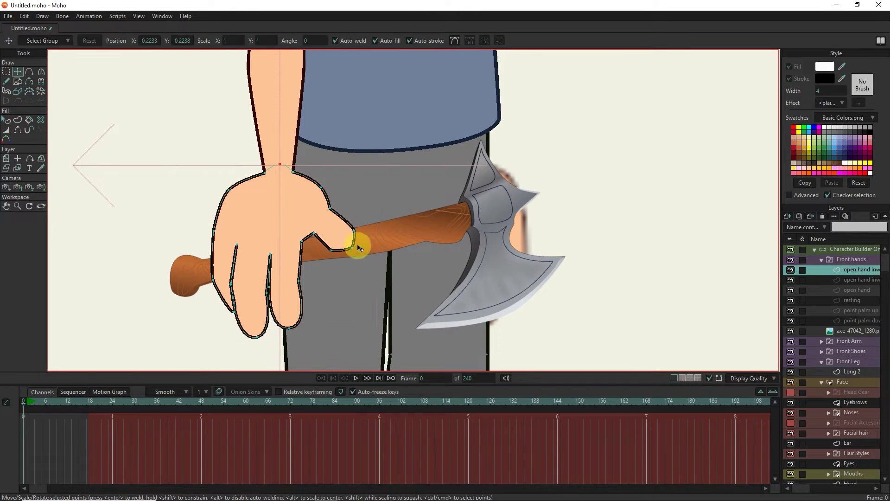
click(328, 239)
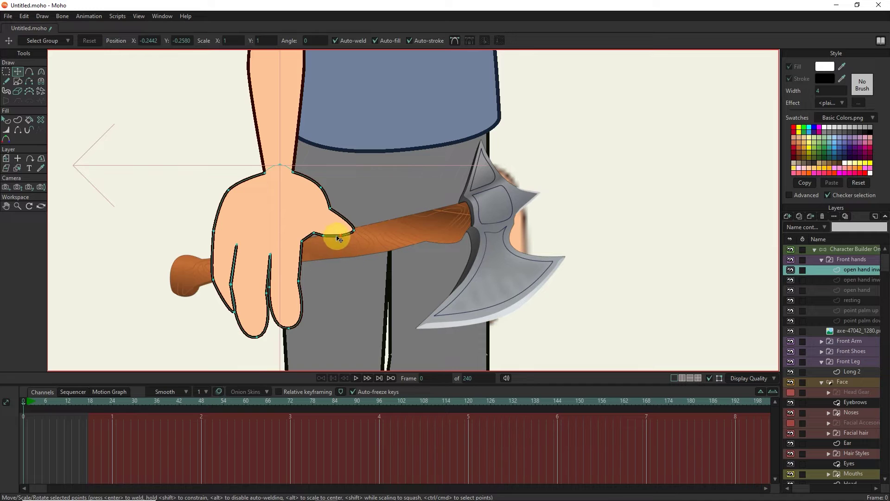
scroll(346, 237, up, 2)
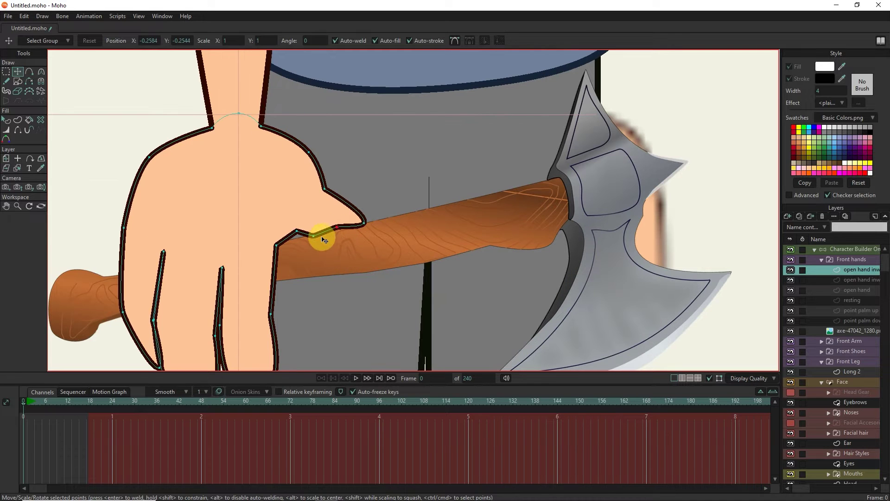
scroll(326, 239, up, 1)
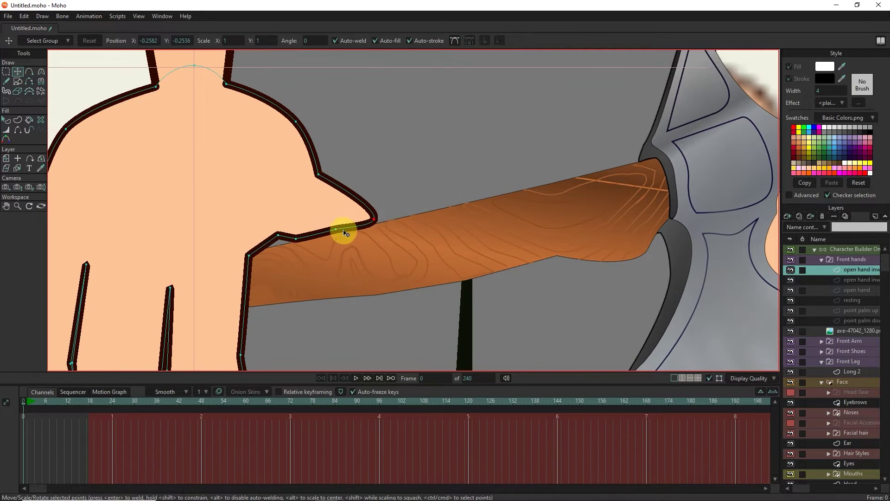
drag(374, 224, 376, 219)
drag(375, 222, 372, 217)
drag(371, 220, 335, 232)
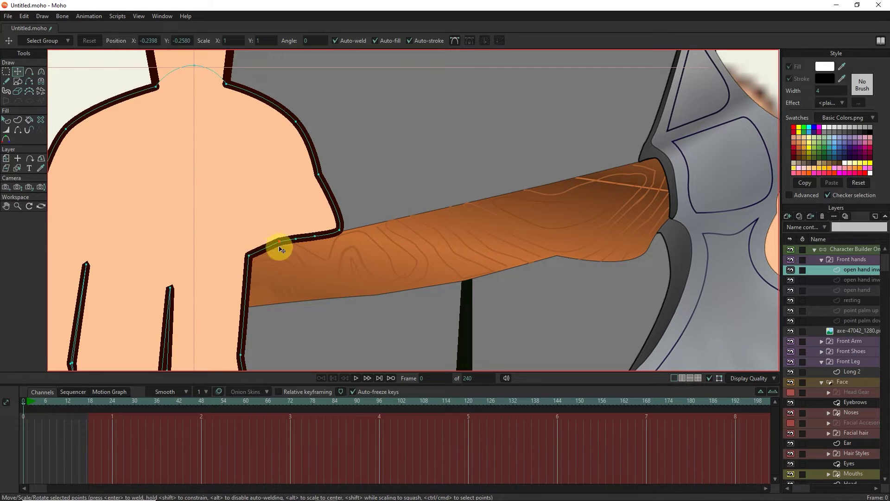
scroll(282, 249, down, 3)
scroll(281, 250, up, 2)
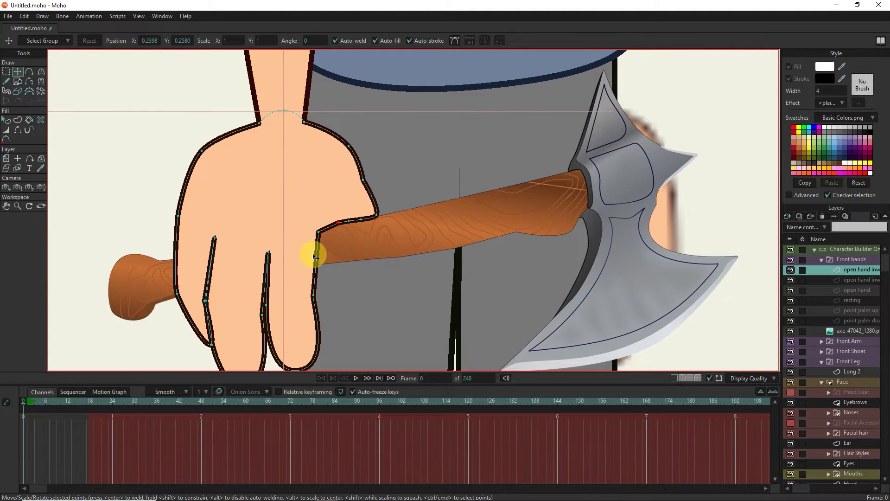
Step: Curl the index finger up under the axe handle and make its fingertip curve smooth
right_click(314, 256)
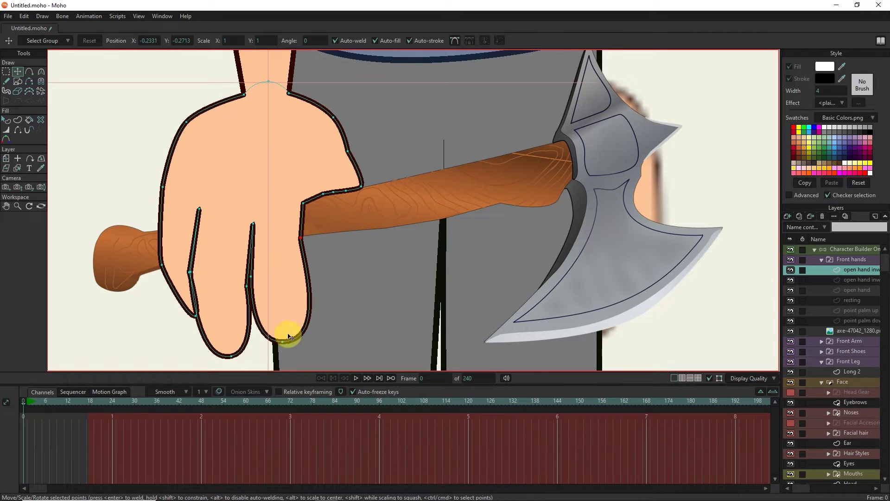
mouse_move(292, 331)
mouse_down()
mouse_move(344, 245)
mouse_move(332, 243)
mouse_up()
scroll(293, 256, up, 2)
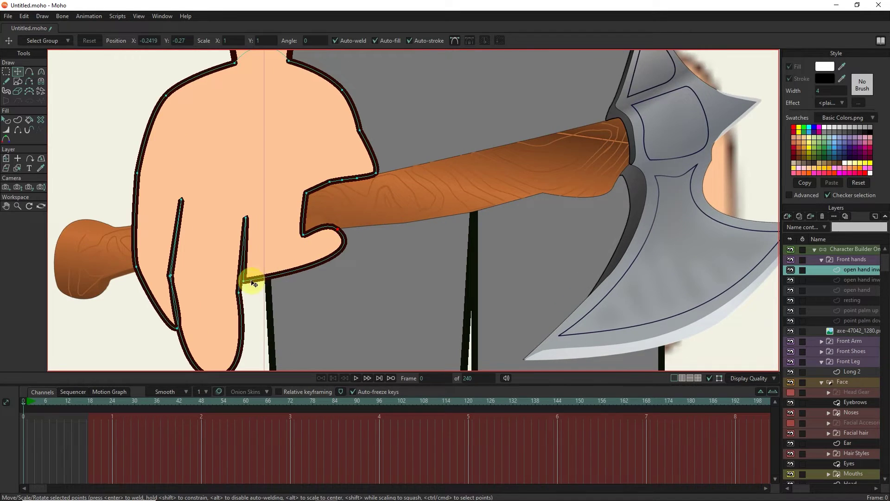
drag(251, 278, 275, 251)
click(41, 71)
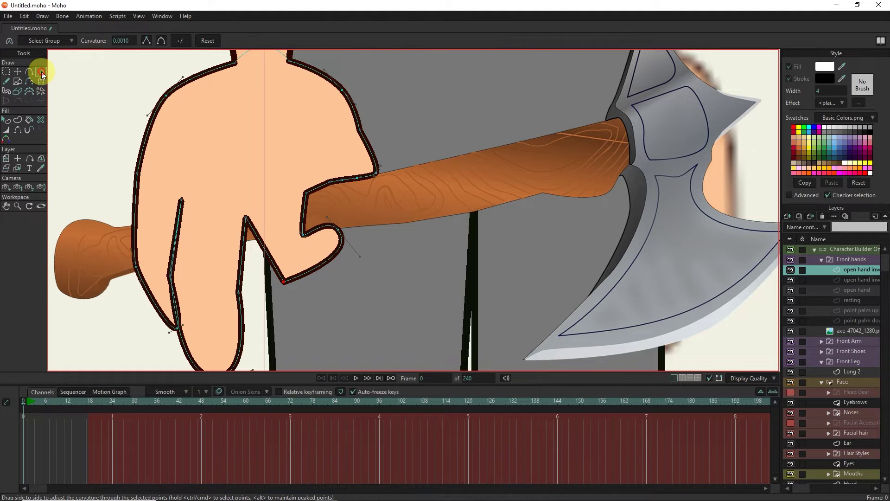
click(161, 40)
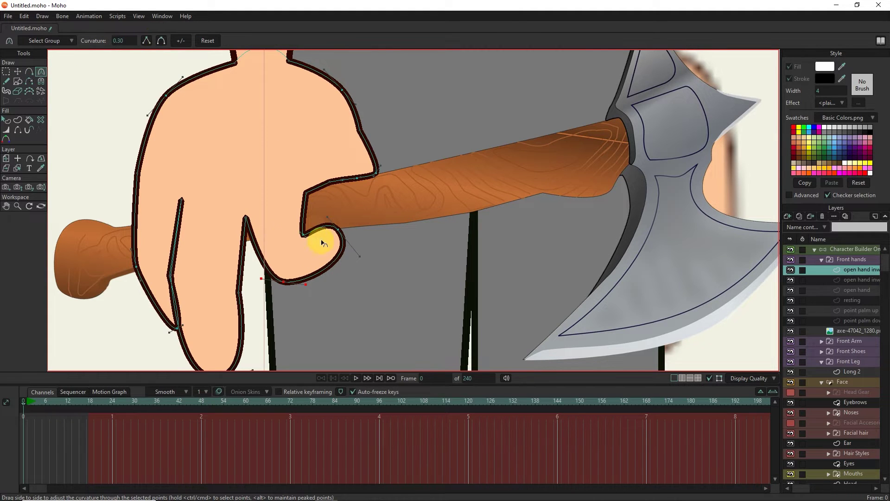
Step: Pull the thumb tip down over the handle and smooth the curve at the thumb notch
click(28, 71)
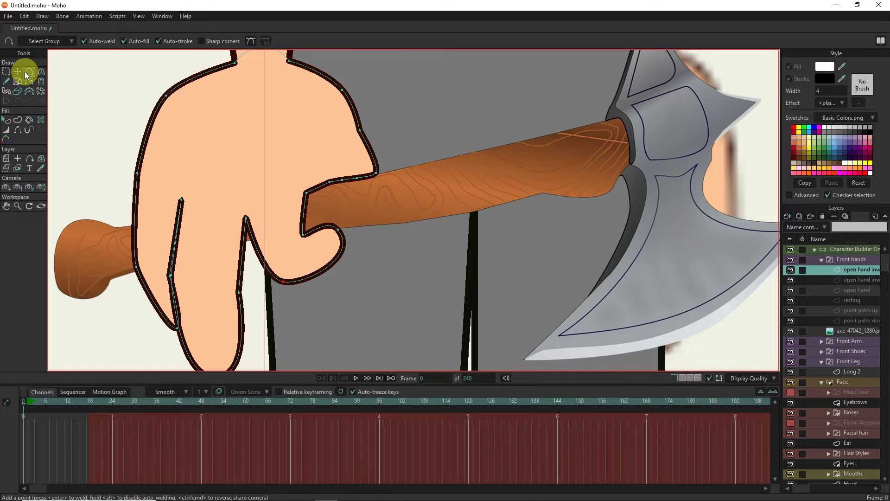
scroll(288, 202, up, 2)
drag(360, 244, 358, 254)
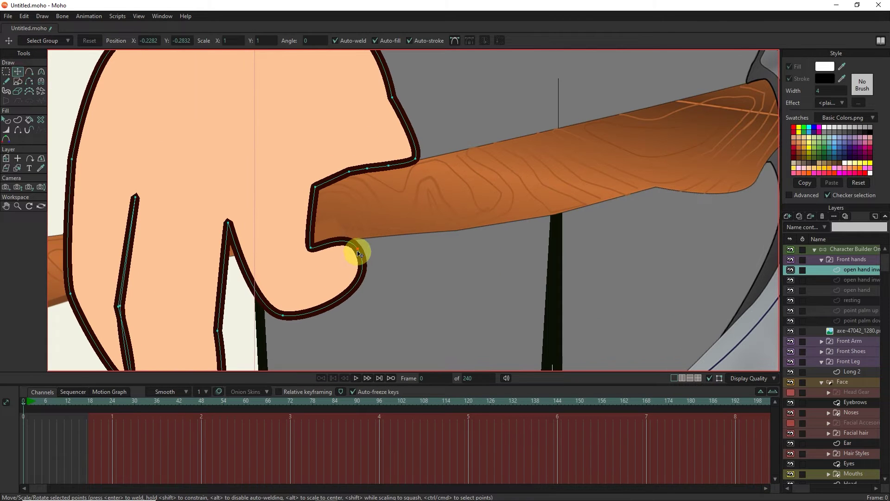
click(41, 72)
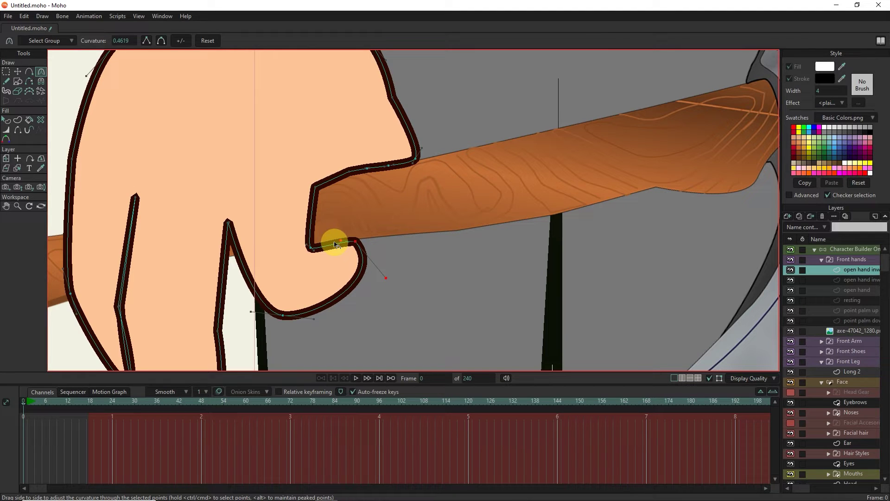
mouse_move(333, 244)
mouse_down()
mouse_move(322, 261)
mouse_move(283, 222)
mouse_up()
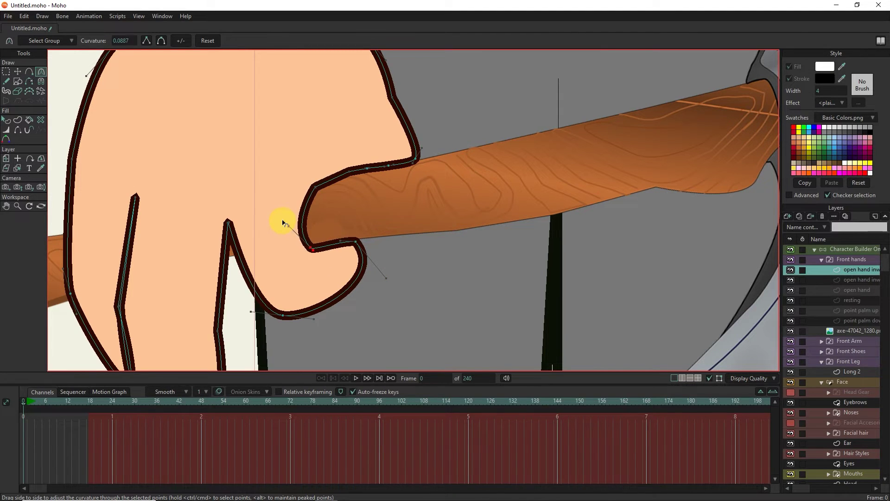
scroll(161, 111, down, 3)
scroll(275, 206, up, 2)
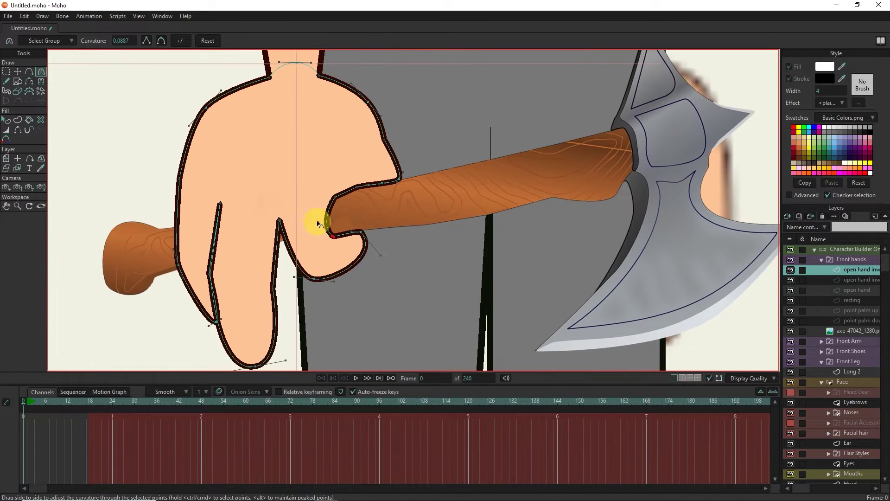
Step: Bend the middle finger up toward the handle with a sharp corner
click(18, 72)
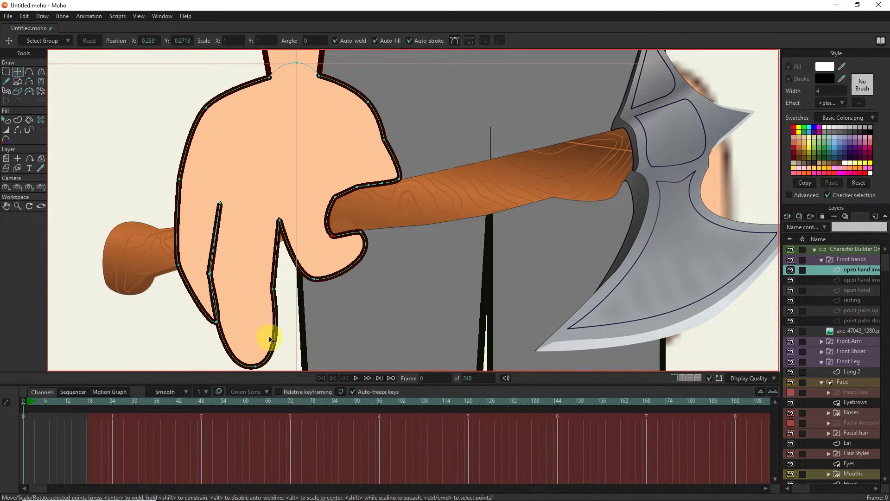
scroll(292, 306, down, 1)
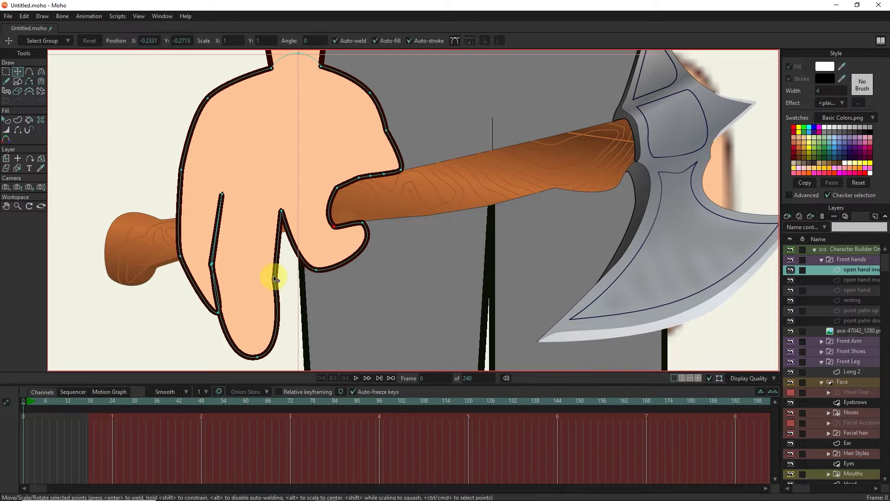
mouse_move(276, 278)
mouse_down()
mouse_move(259, 356)
mouse_move(304, 280)
mouse_up()
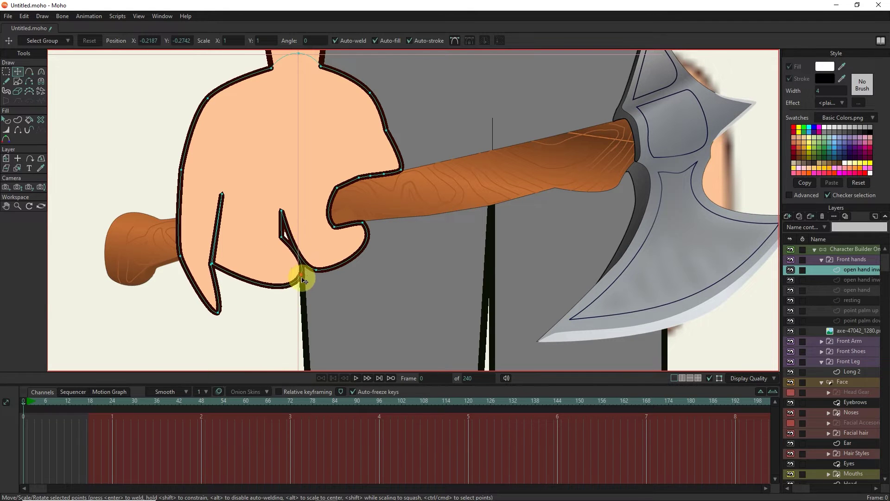
scroll(303, 279, up, 1)
scroll(304, 251, up, 1)
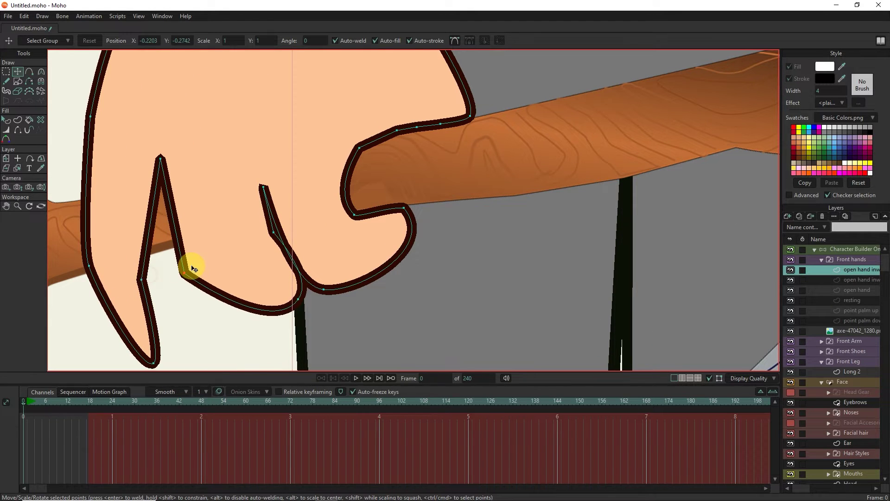
click(42, 70)
click(161, 43)
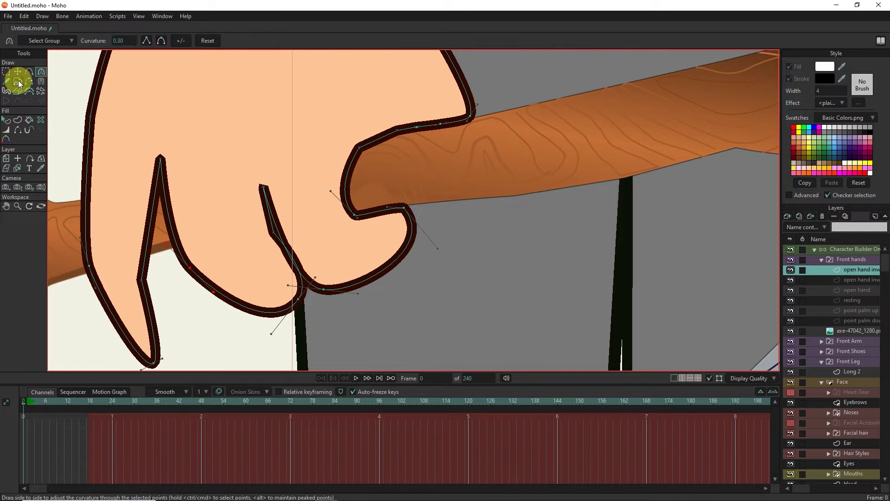
Step: Turn the selected finger outline points into sharp corners
click(17, 71)
click(207, 270)
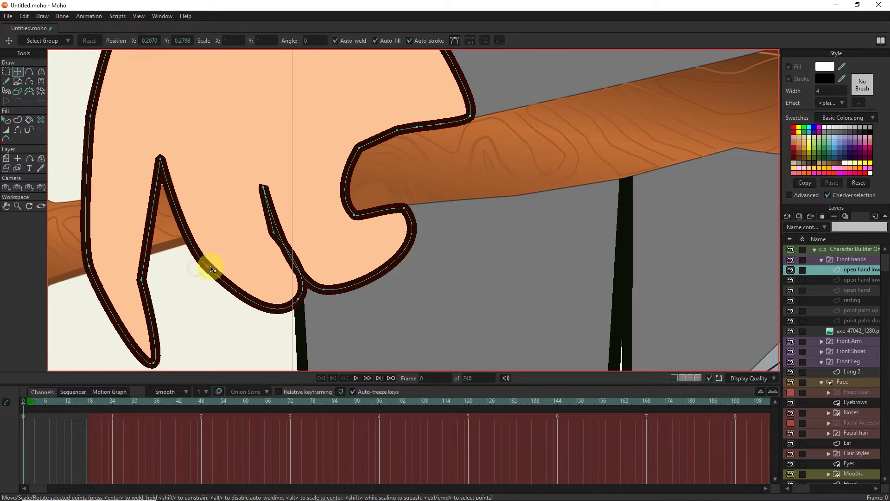
click(298, 293)
click(41, 72)
click(17, 71)
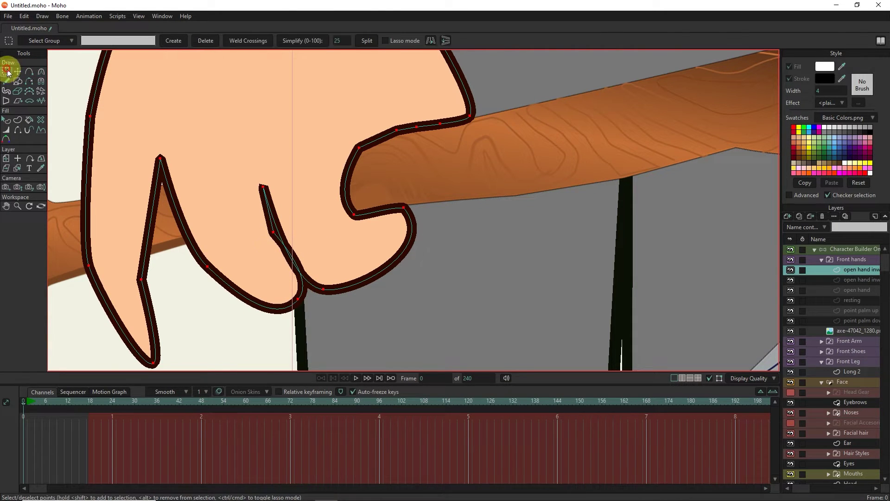
click(255, 239)
click(41, 71)
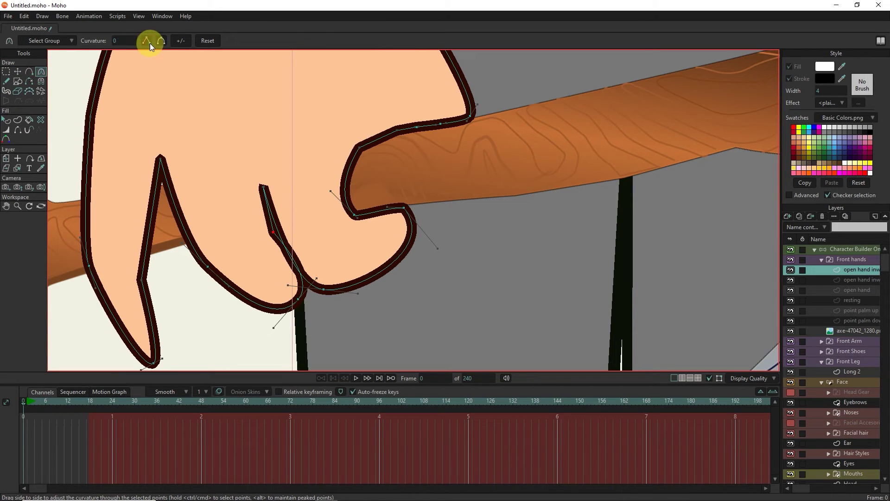
Step: Slightly round the curve between the fingers and reshape the finger outline around the handle
click(26, 73)
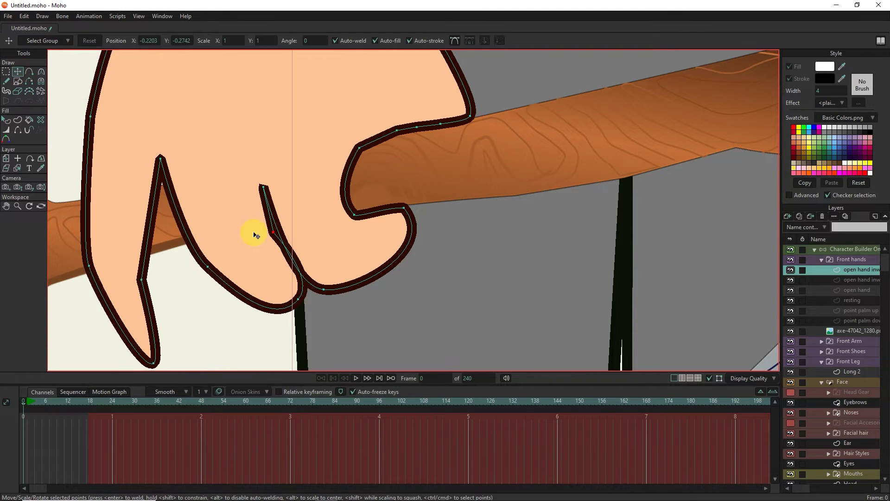
click(41, 71)
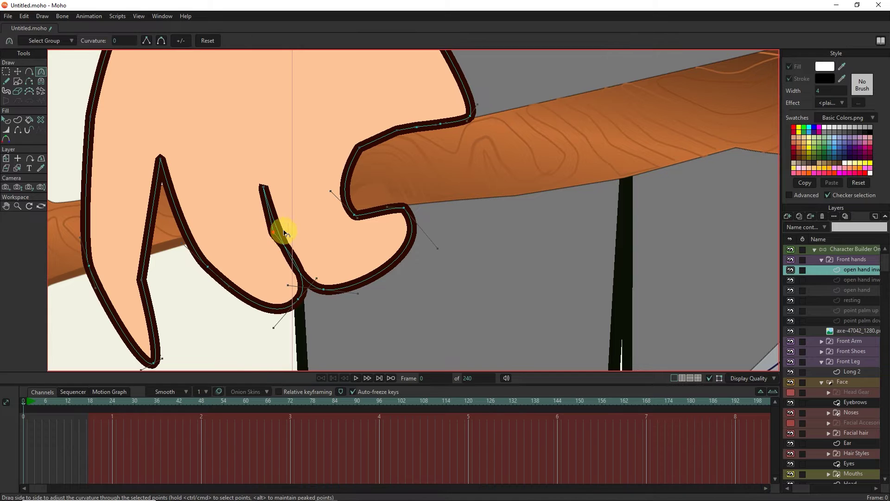
drag(274, 232, 305, 274)
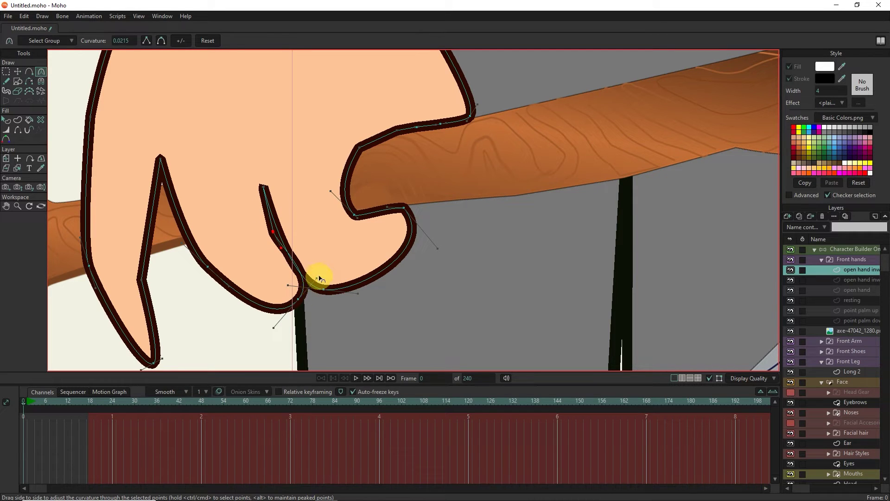
click(17, 71)
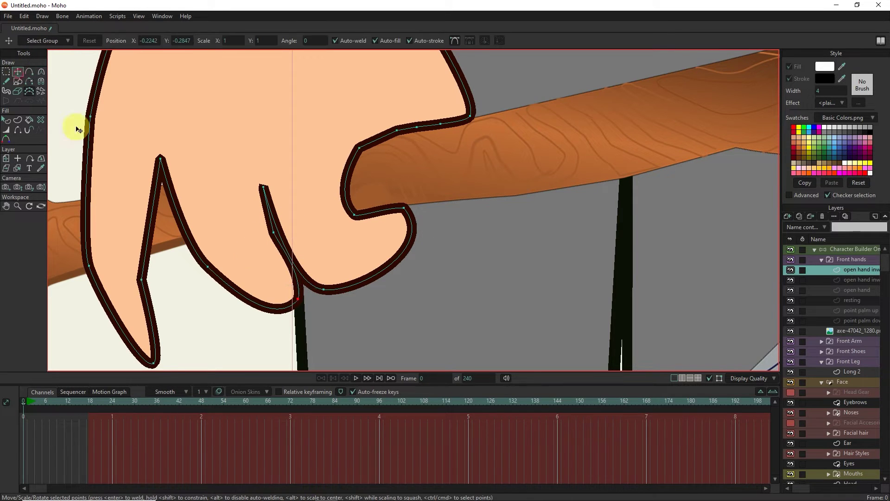
click(306, 280)
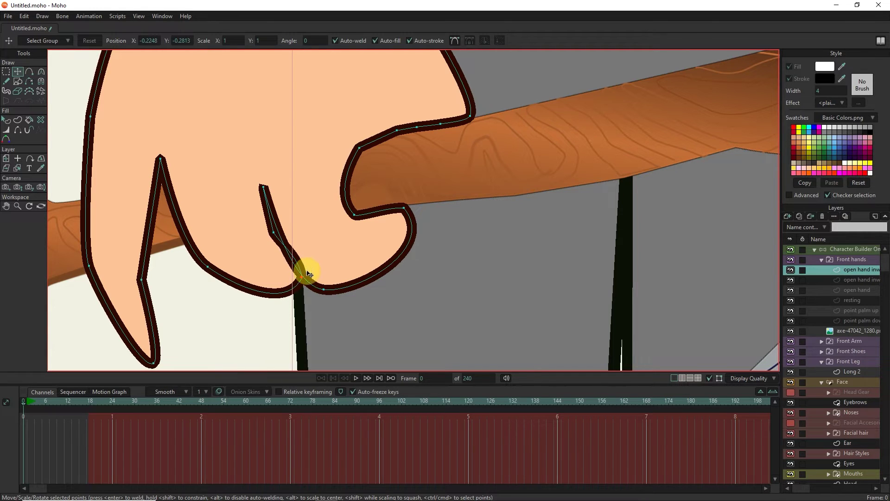
key(c)
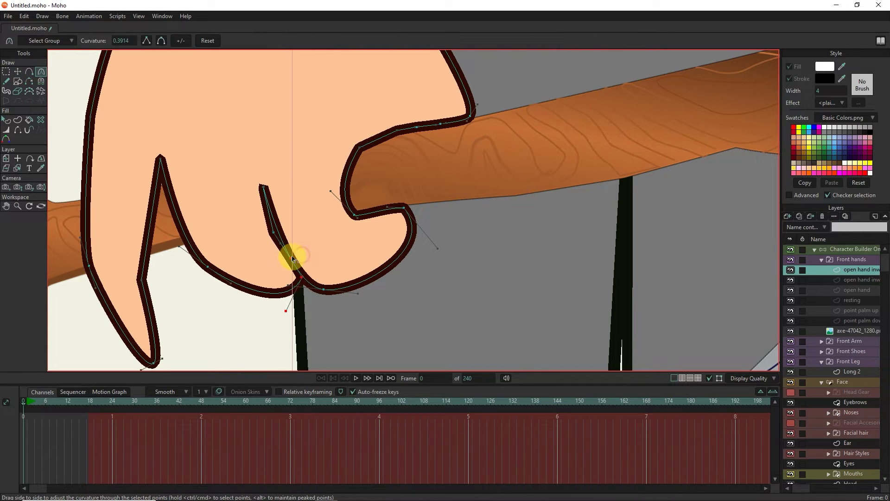
scroll(215, 268, down, 1)
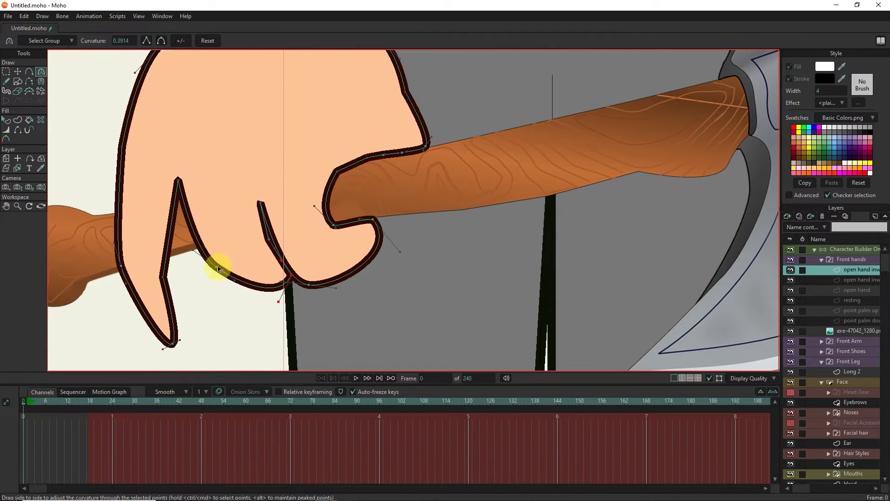
click(18, 71)
drag(220, 268, 258, 278)
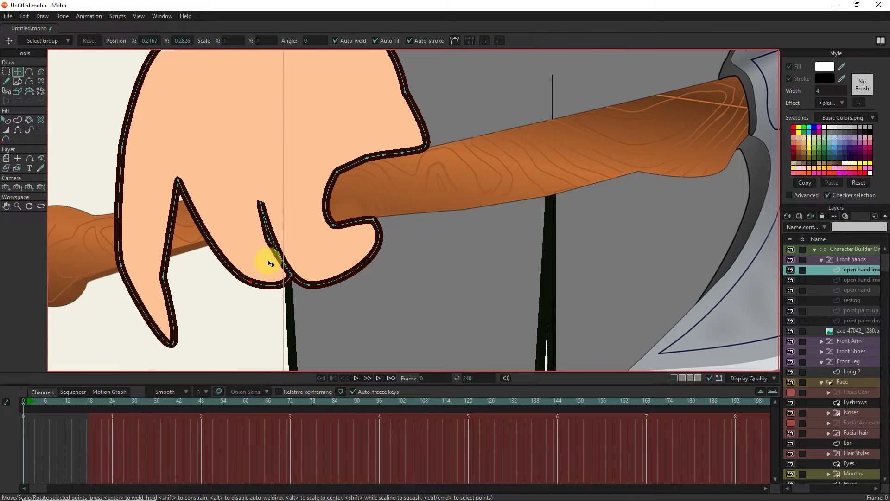
scroll(282, 257, down, 2)
scroll(267, 257, up, 2)
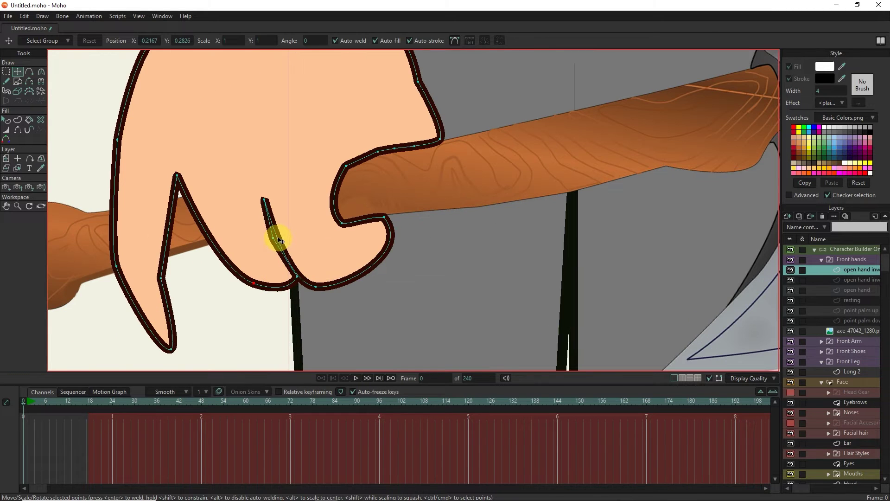
scroll(241, 299, down, 1)
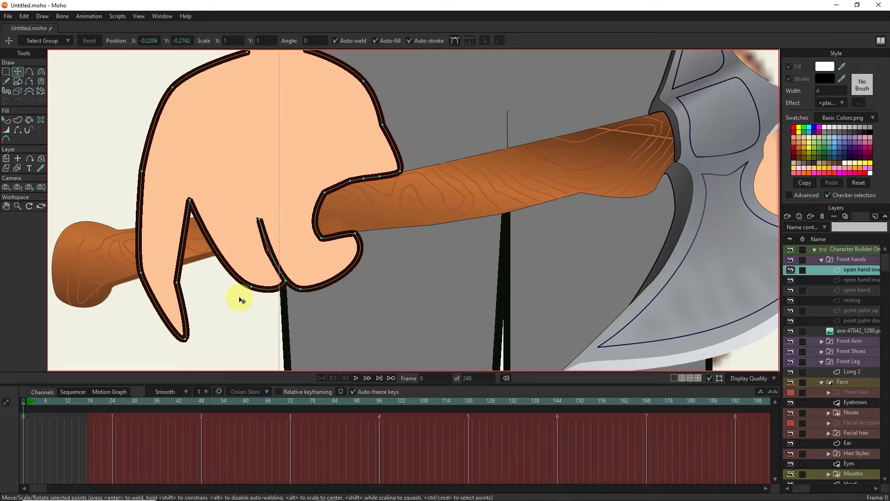
scroll(242, 299, down, 1)
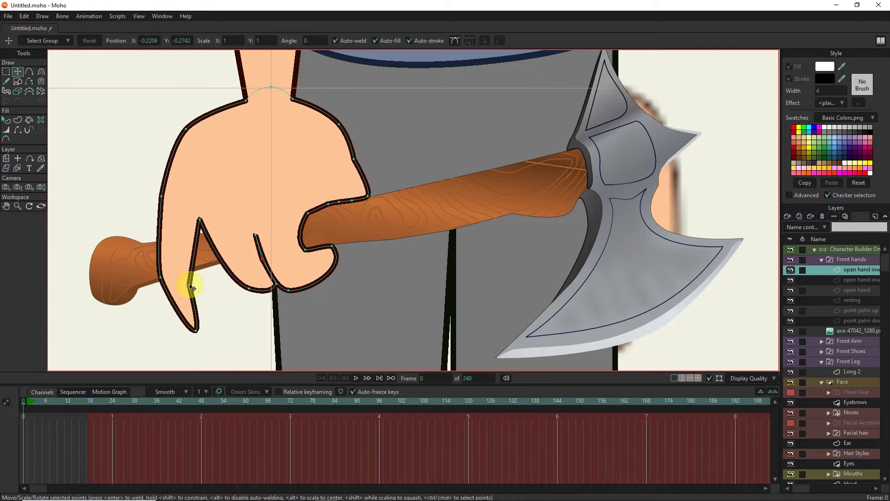
Step: Adjust the bottom-left palm and pinky outline points so the fist wraps the axe handle
drag(191, 286, 238, 289)
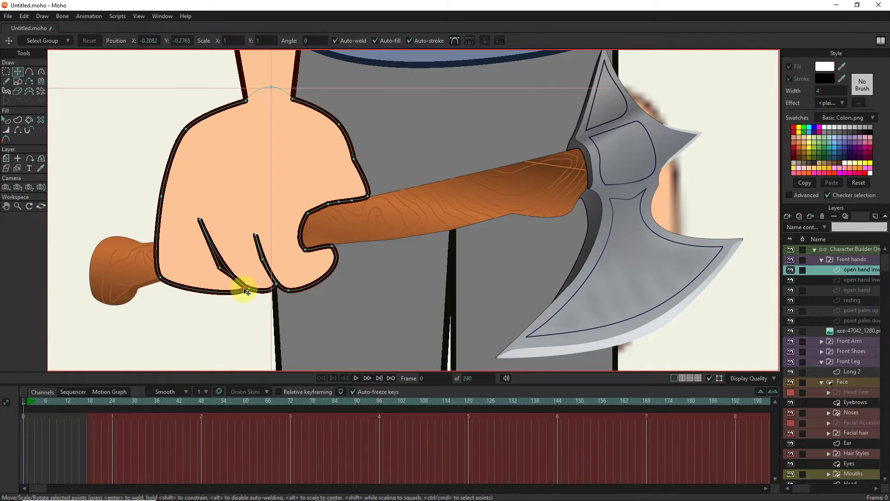
drag(238, 288, 220, 270)
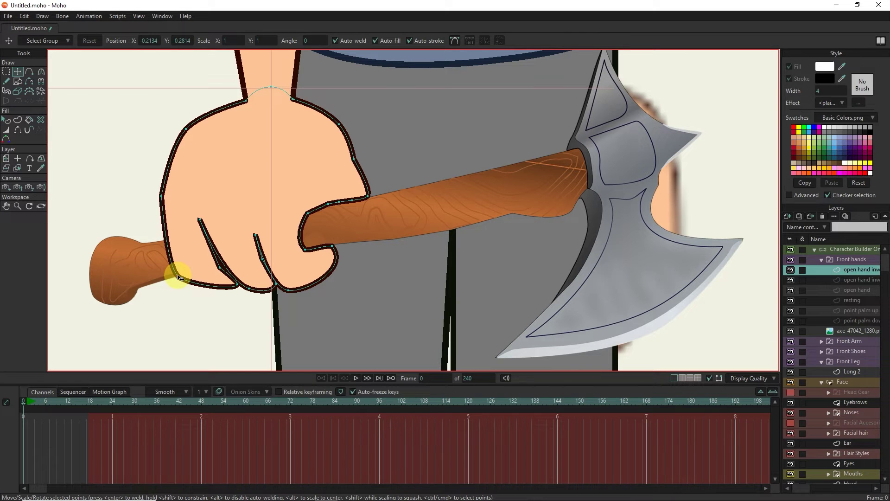
scroll(210, 265, up, 2)
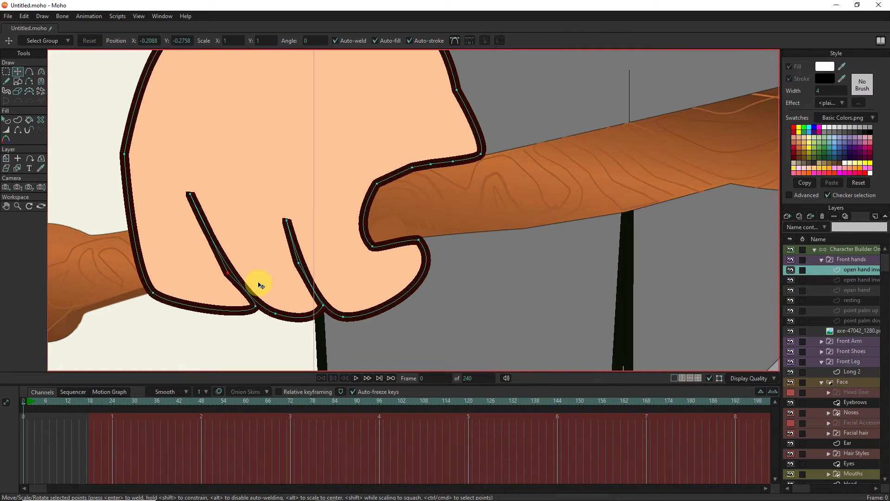
drag(153, 293, 177, 304)
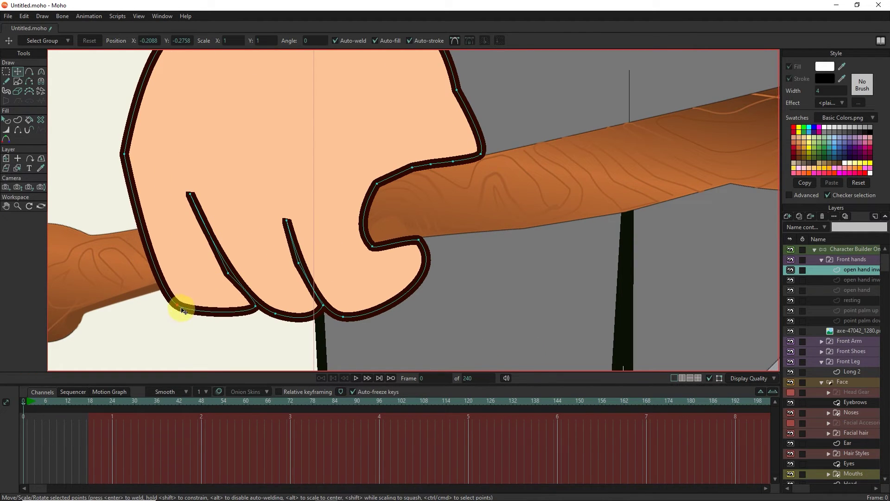
drag(176, 305, 180, 298)
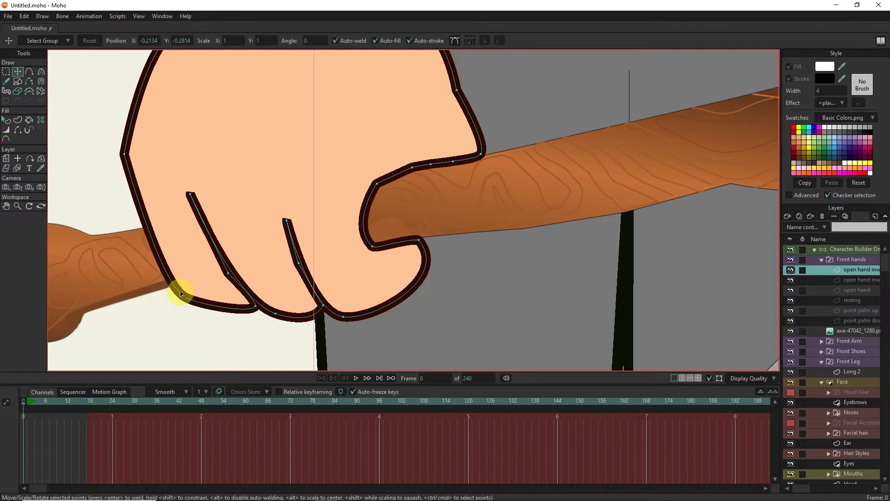
scroll(180, 298, down, 3)
scroll(334, 278, down, 2)
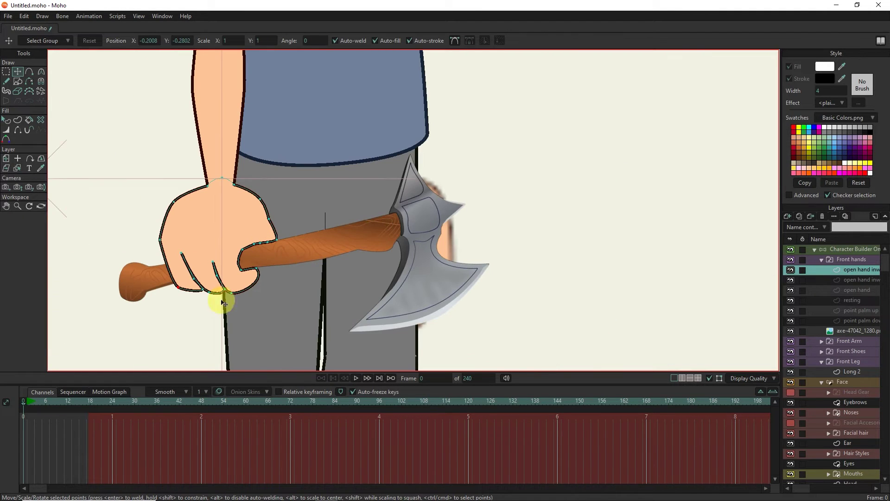
scroll(186, 295, up, 3)
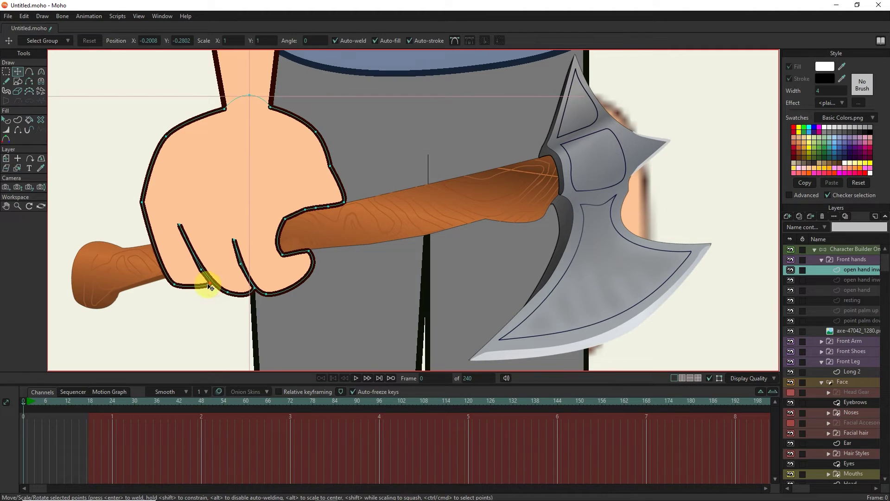
drag(216, 295, 221, 288)
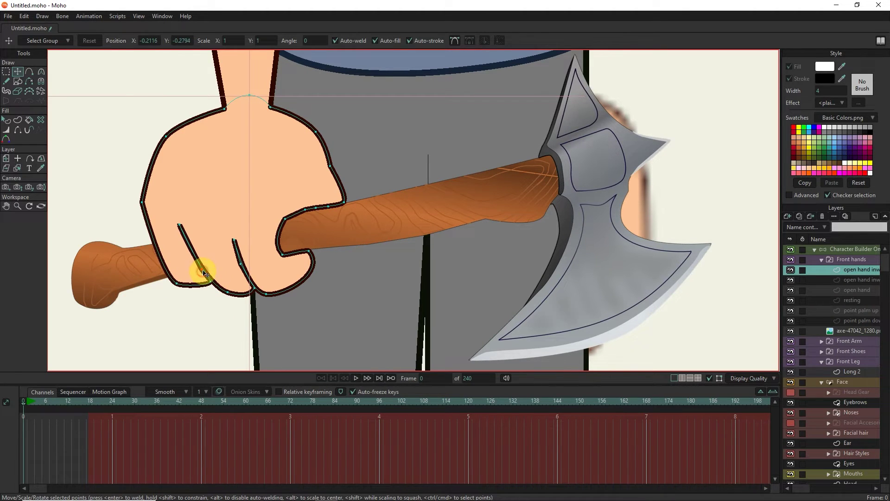
click(215, 286)
scroll(303, 263, down, 1)
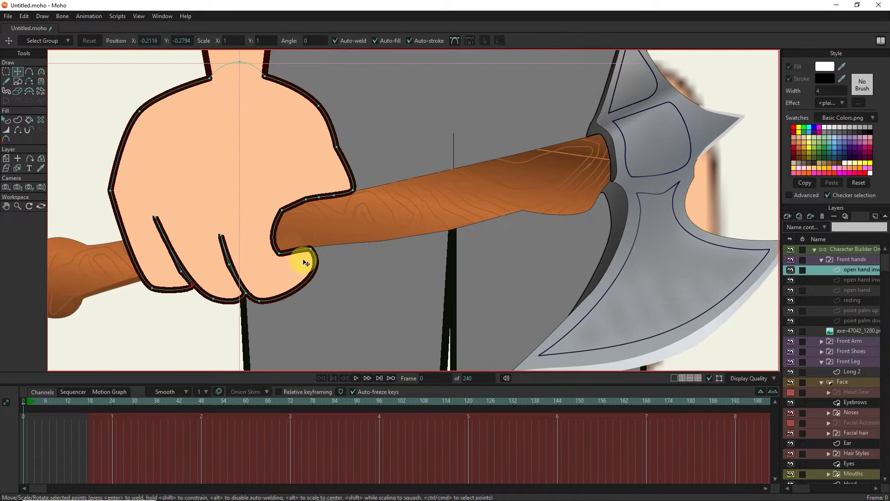
scroll(306, 264, down, 4)
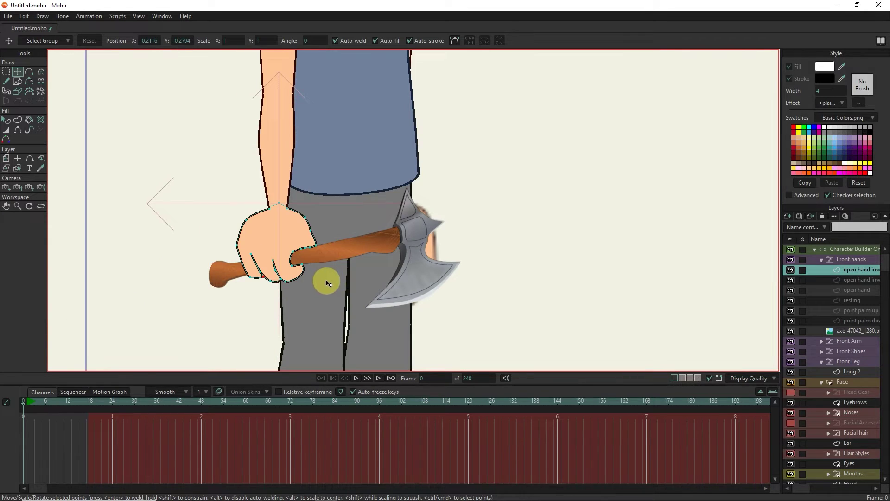
scroll(327, 281, down, 2)
scroll(365, 284, down, 2)
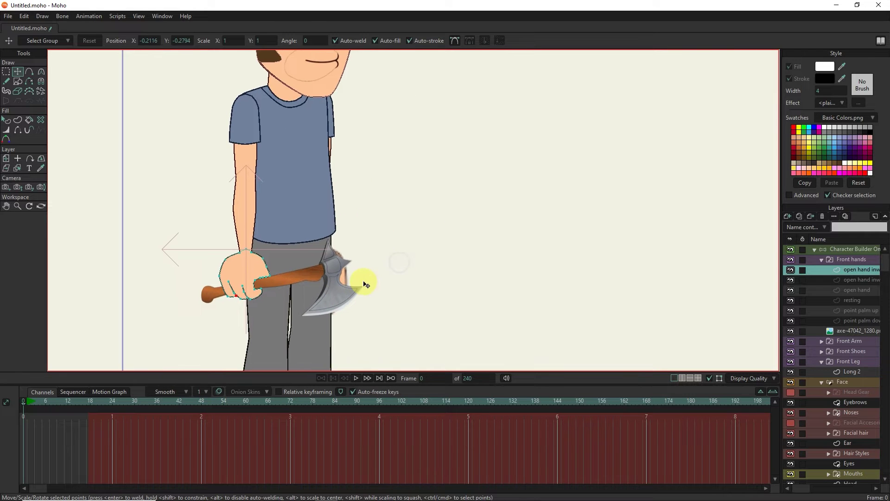
click(846, 281)
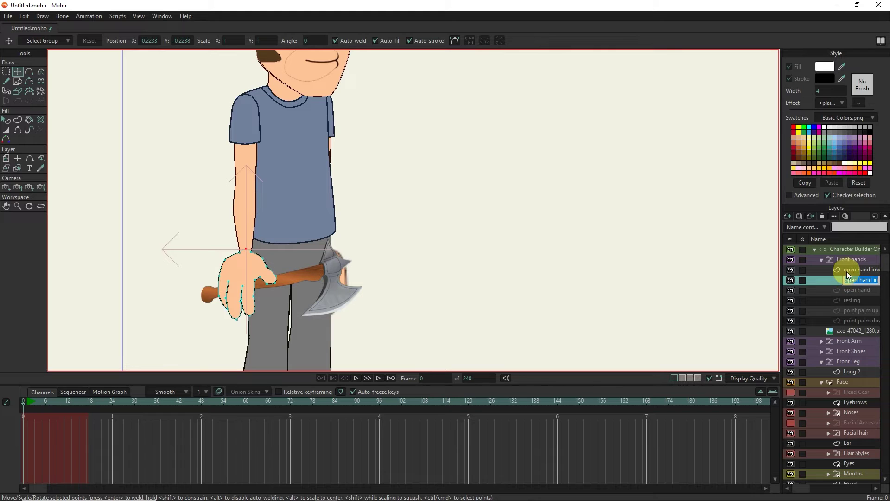
click(846, 270)
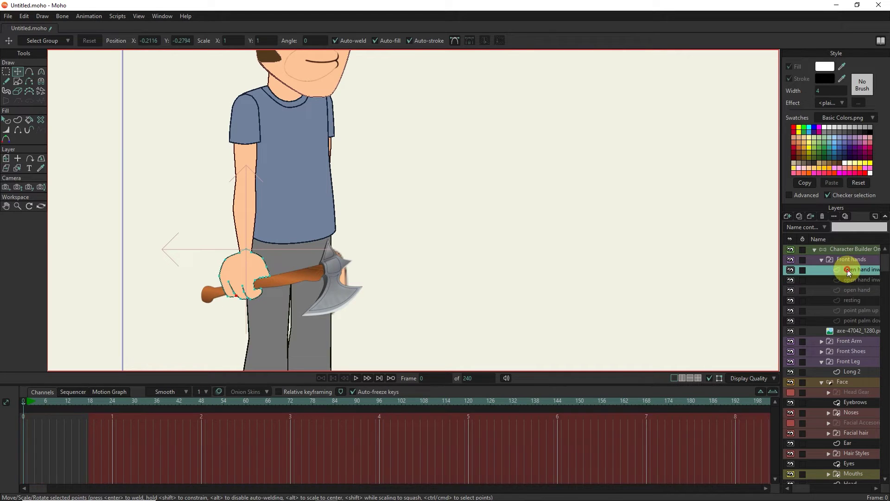
scroll(246, 289, down, 3)
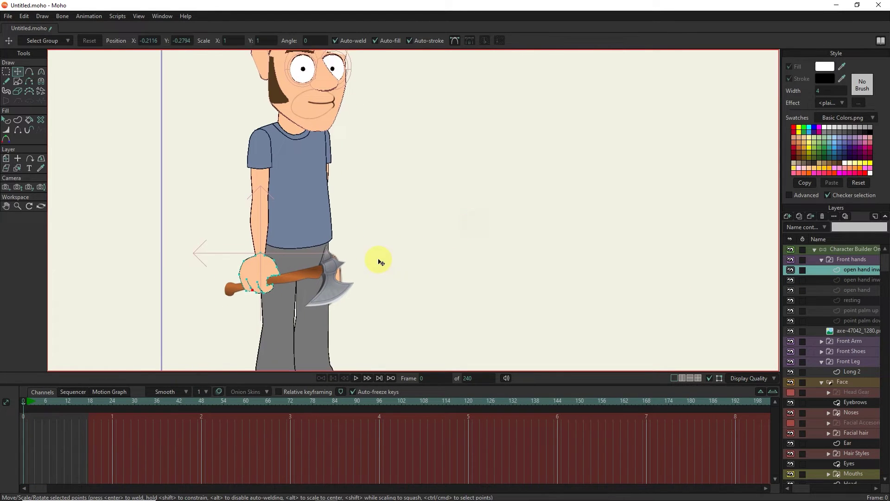
scroll(382, 261, up, 3)
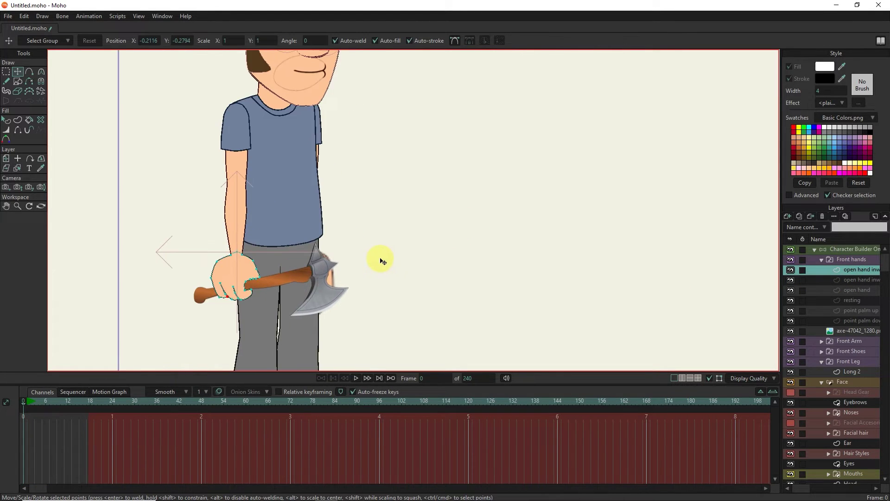
click(841, 249)
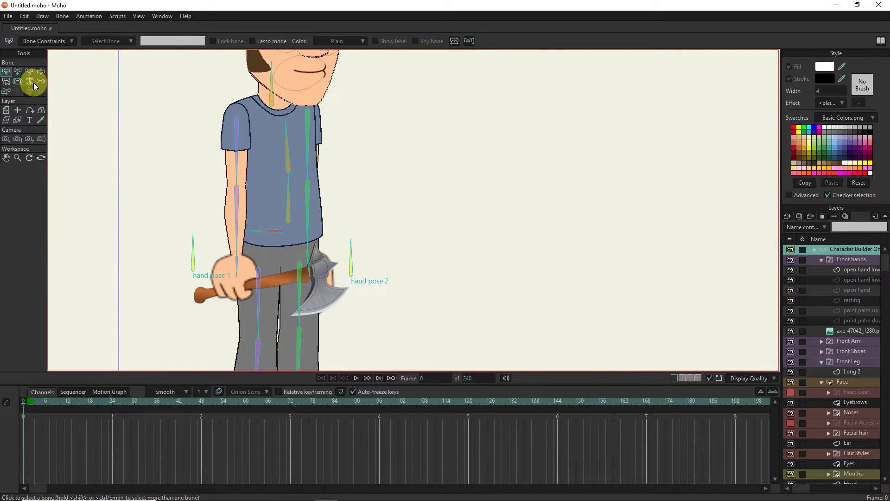
Step: Draw a bone from the axe handle end to its head and set its strength to 0
click(17, 71)
scroll(261, 282, up, 2)
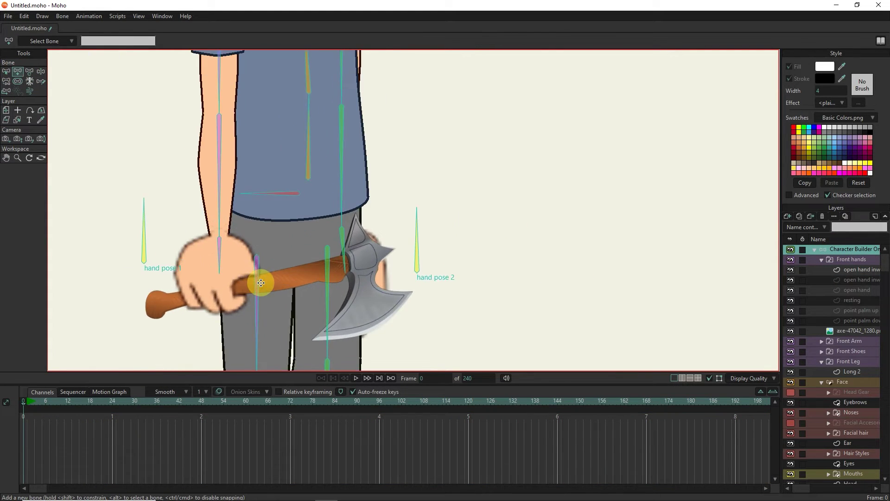
scroll(257, 283, up, 2)
drag(254, 287, 395, 246)
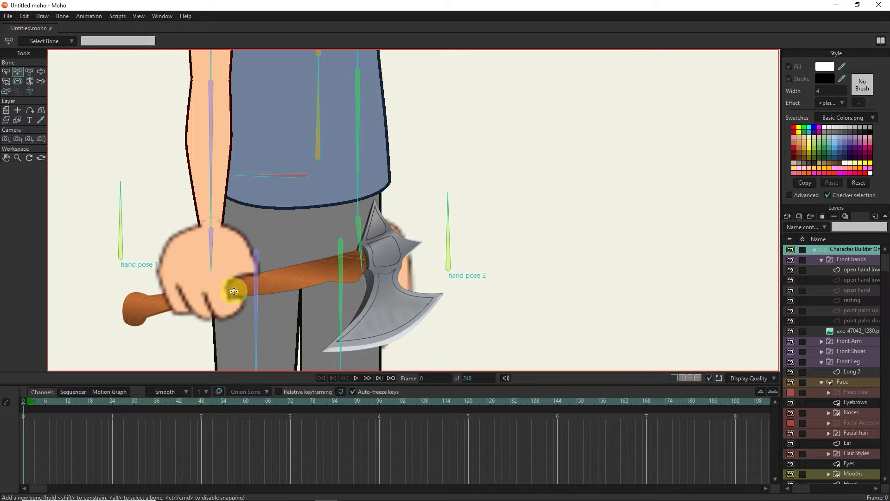
drag(239, 286, 403, 247)
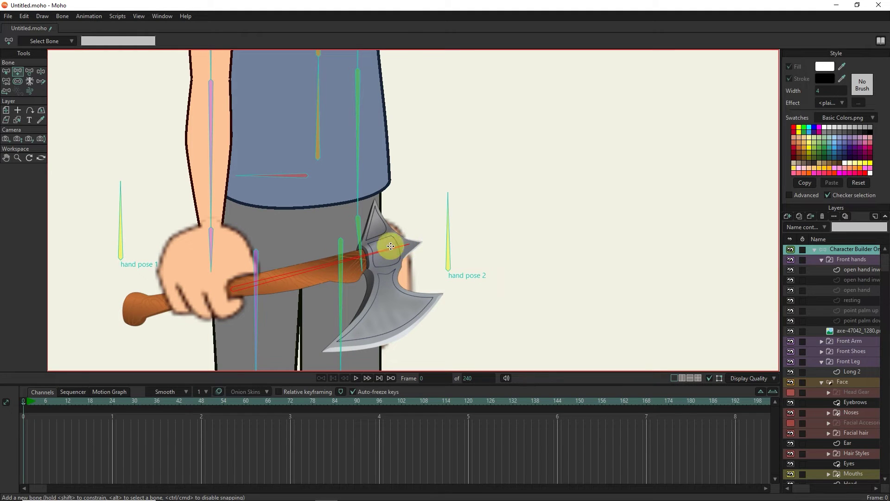
click(28, 83)
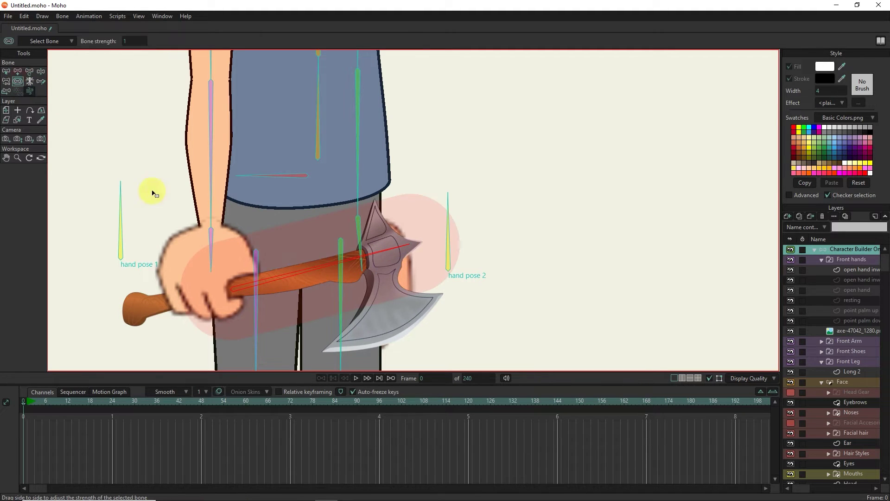
drag(327, 278, 209, 267)
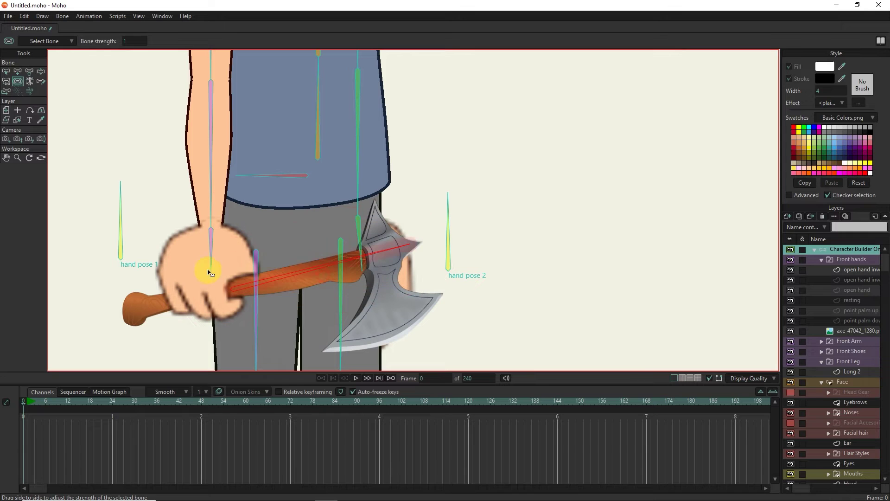
click(6, 92)
click(6, 80)
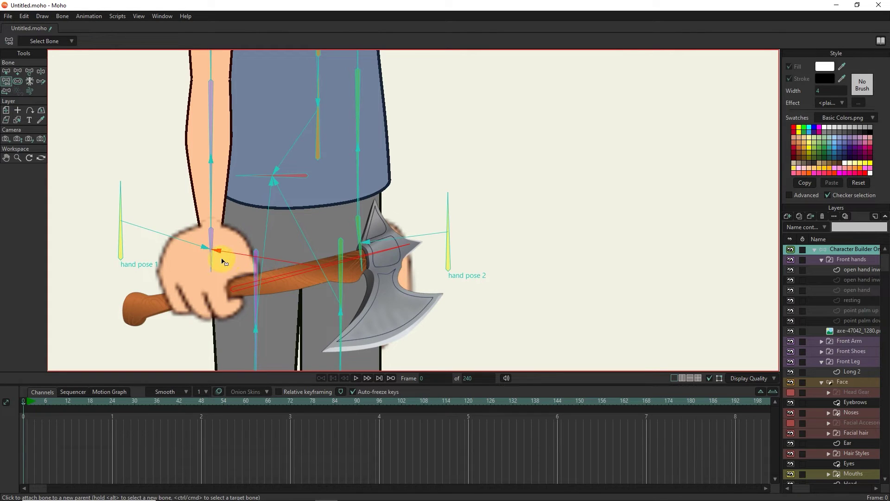
Step: Set the axe bone's colour to Blue
click(6, 71)
click(337, 41)
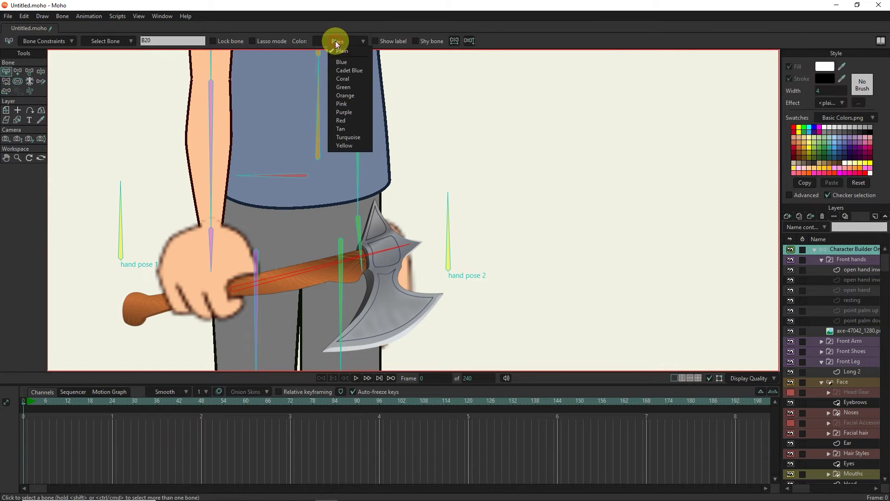
click(341, 62)
scroll(288, 275, down, 3)
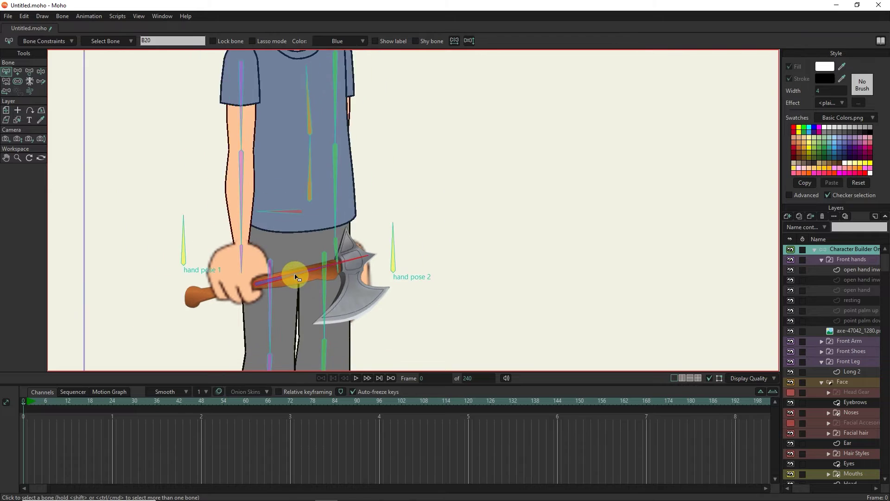
scroll(202, 170, down, 2)
scroll(203, 208, down, 2)
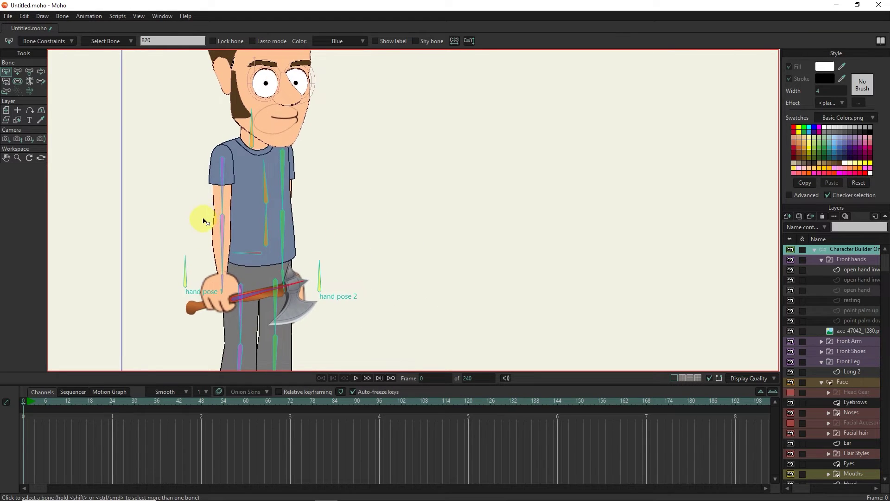
scroll(200, 224, down, 2)
scroll(199, 224, down, 1)
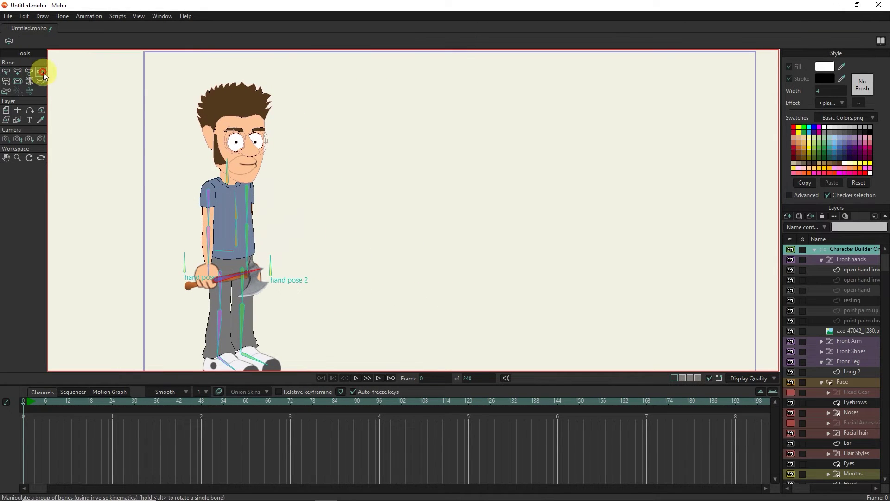
scroll(209, 275, up, 5)
Step: Bind the axe image layer to the axe bone
click(18, 111)
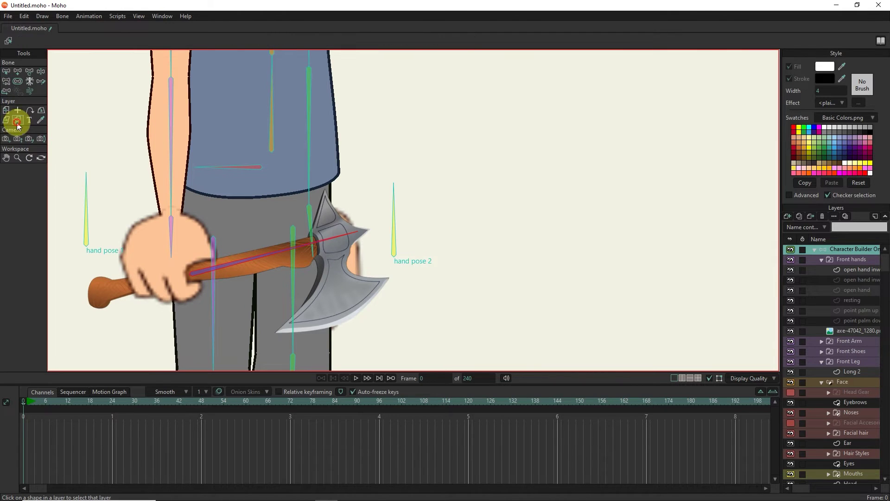
click(236, 264)
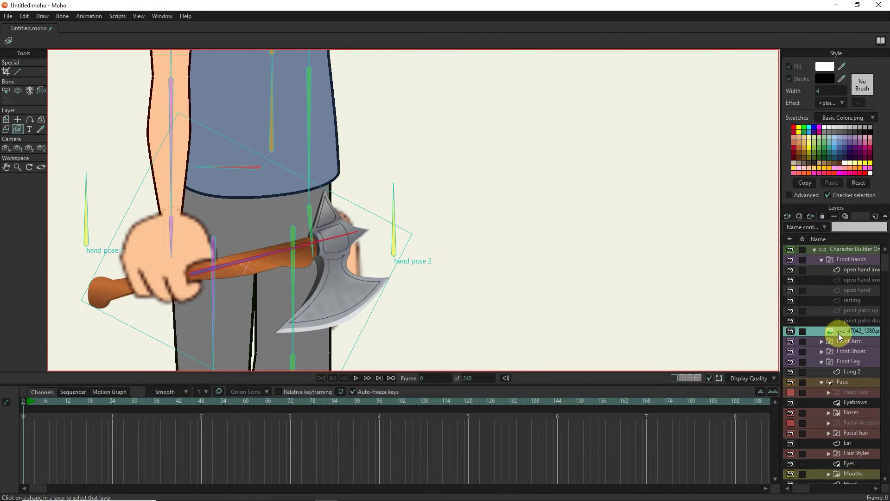
click(41, 89)
click(237, 258)
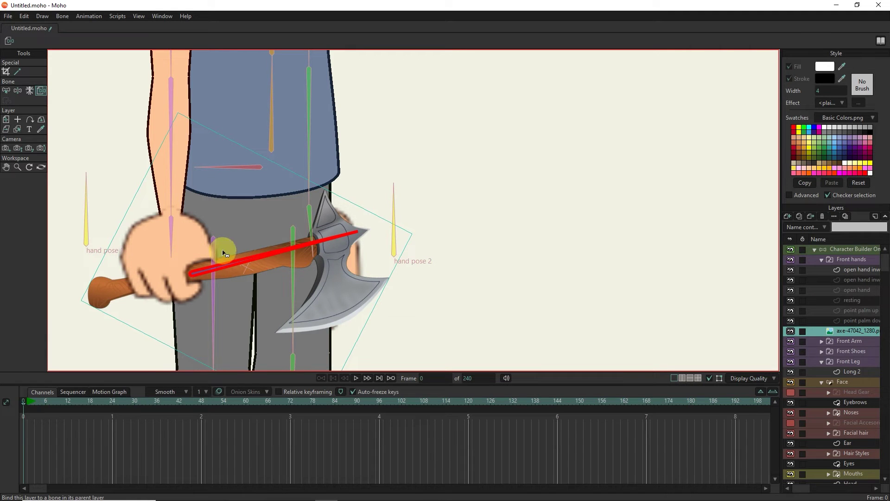
Step: Pose the arm bones so the hand lifts the axe upright in front of the character
click(7, 90)
drag(208, 257, 186, 280)
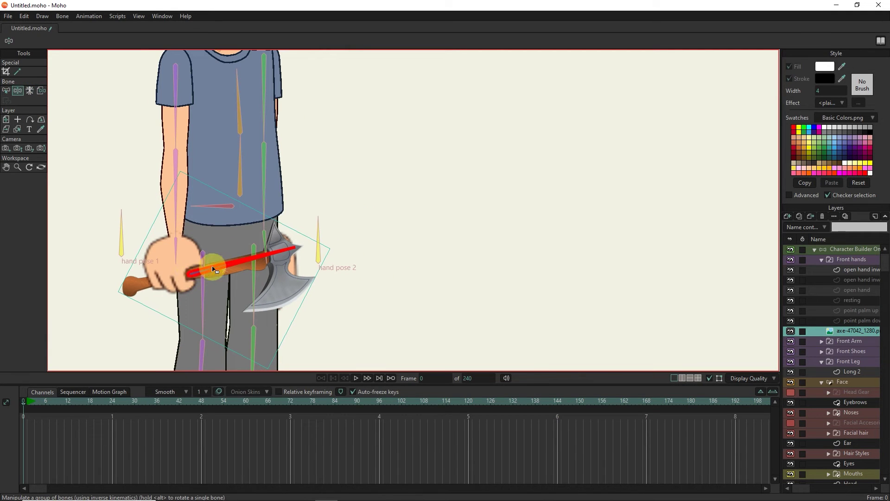
mouse_move(180, 244)
mouse_down()
mouse_move(176, 256)
mouse_move(279, 275)
mouse_up()
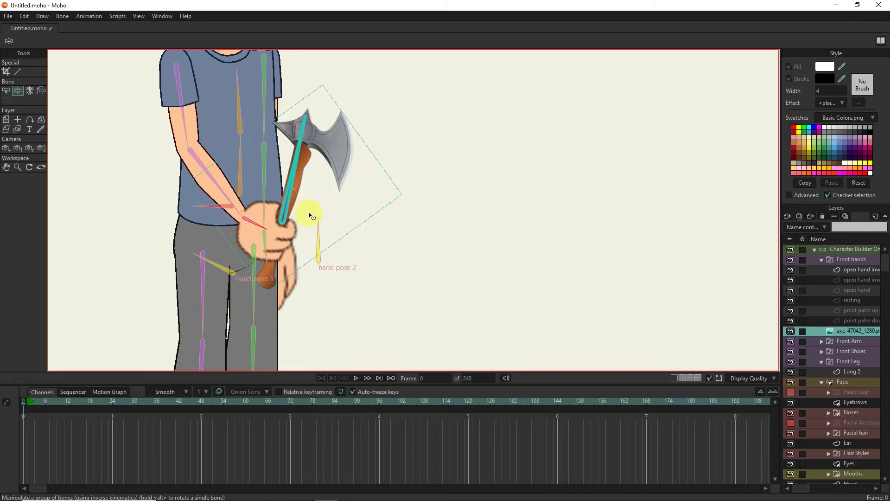
scroll(279, 275, down, 3)
scroll(280, 276, down, 1)
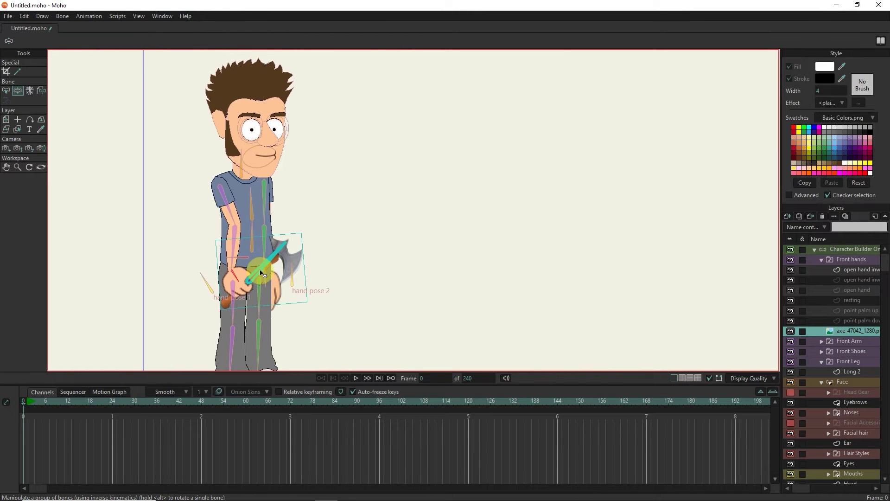
mouse_move(263, 275)
mouse_down()
mouse_move(245, 280)
mouse_move(280, 276)
mouse_move(375, 316)
mouse_move(269, 383)
mouse_move(420, 235)
mouse_move(429, 383)
mouse_move(452, 331)
mouse_move(417, 330)
mouse_move(466, 338)
mouse_move(406, 415)
mouse_move(461, 376)
mouse_up()
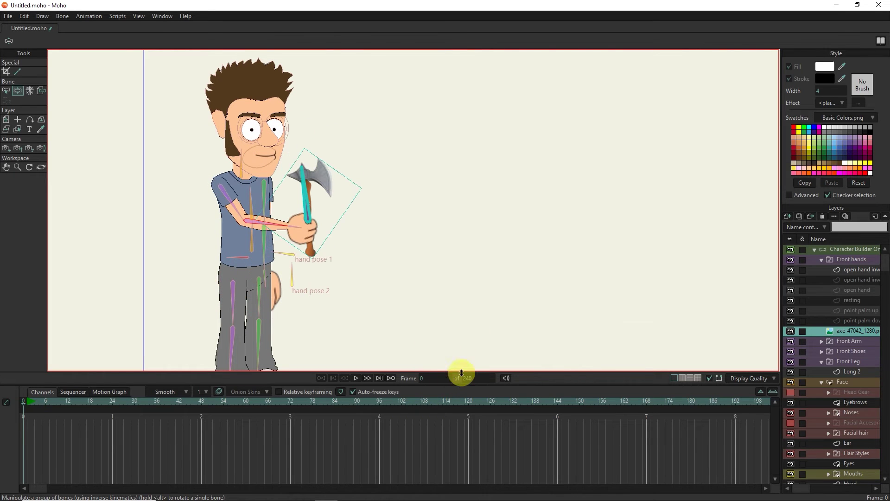
Step: Return to frame 0 and collapse the Character Builder group into one layer
click(24, 402)
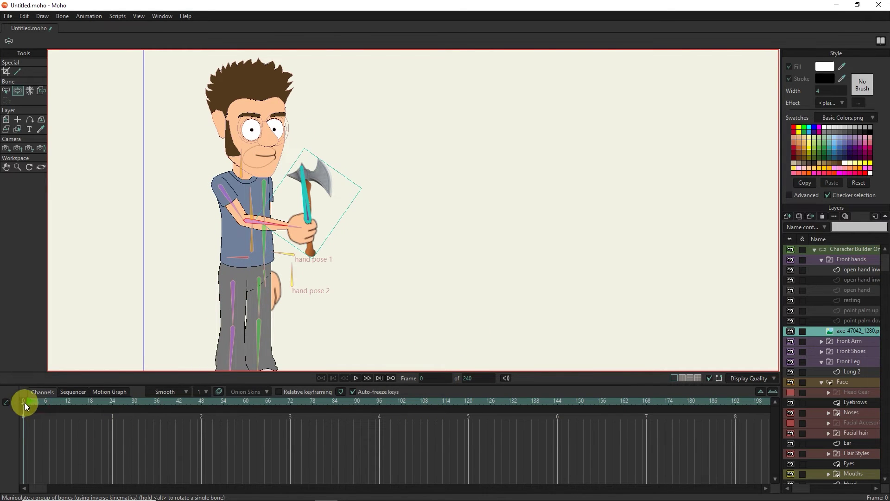
key(m)
key(Escape)
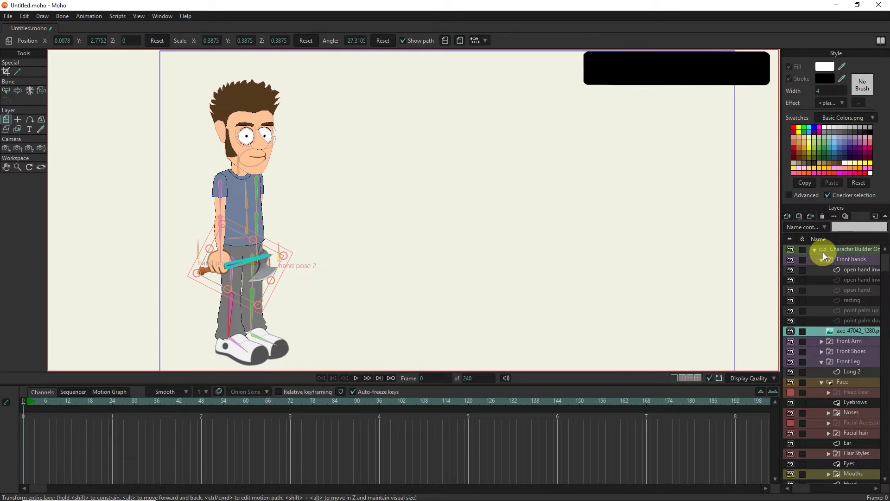
click(849, 249)
click(813, 249)
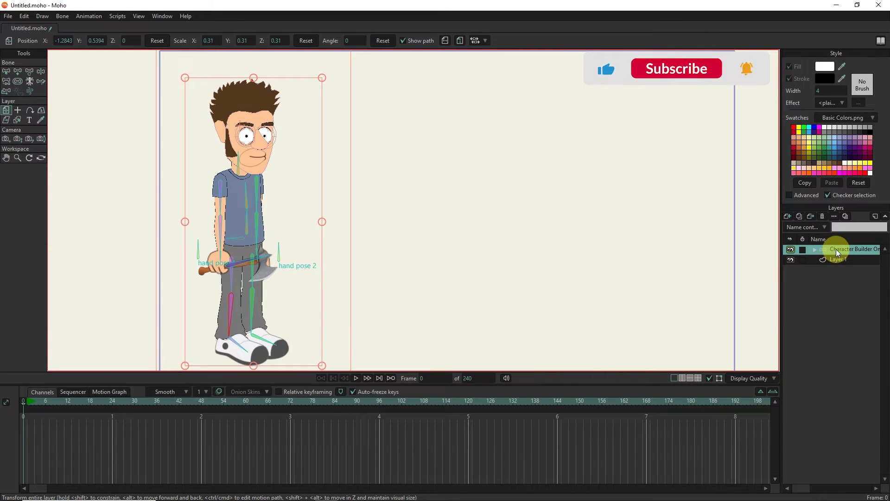
Step: With Manipulate Bones active, step the playhead through frames 1 and 6 to frame 12
click(28, 403)
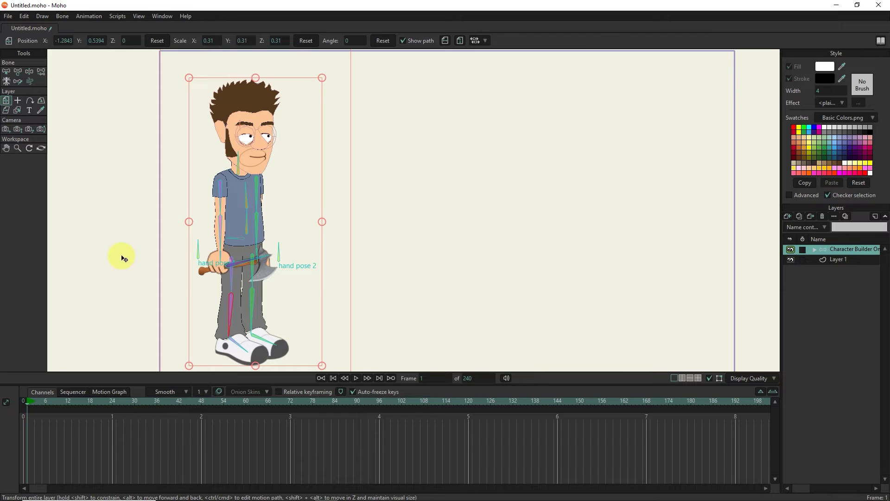
click(29, 70)
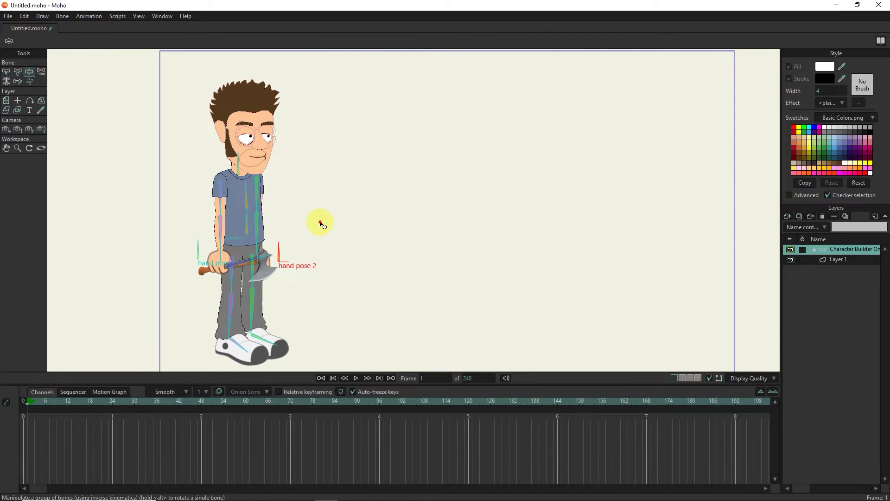
click(45, 401)
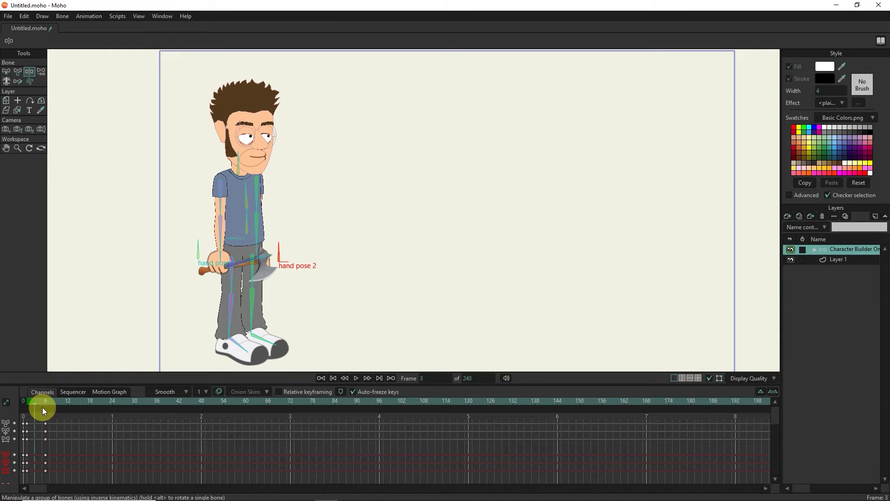
click(68, 406)
scroll(237, 198, up, 1)
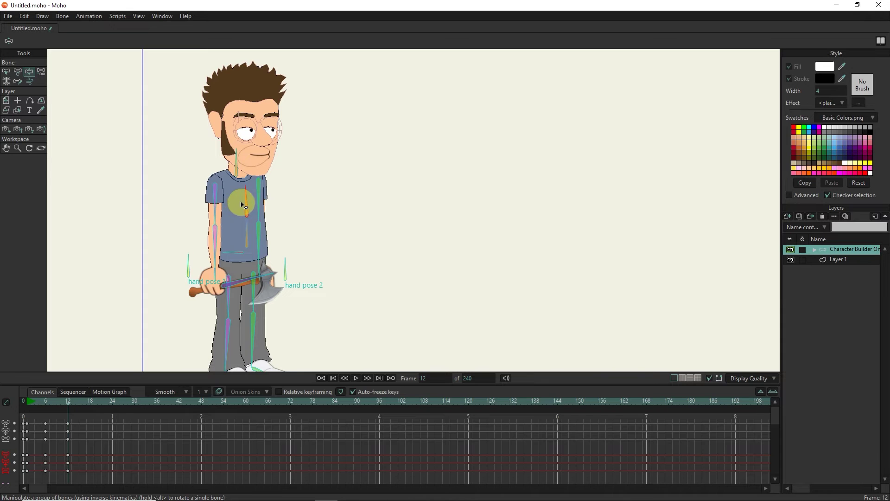
Step: Pose frame 12: upper body leaning back, axe overhead, right knee lifted, free arm reaching out
drag(247, 209, 226, 199)
drag(214, 288, 187, 82)
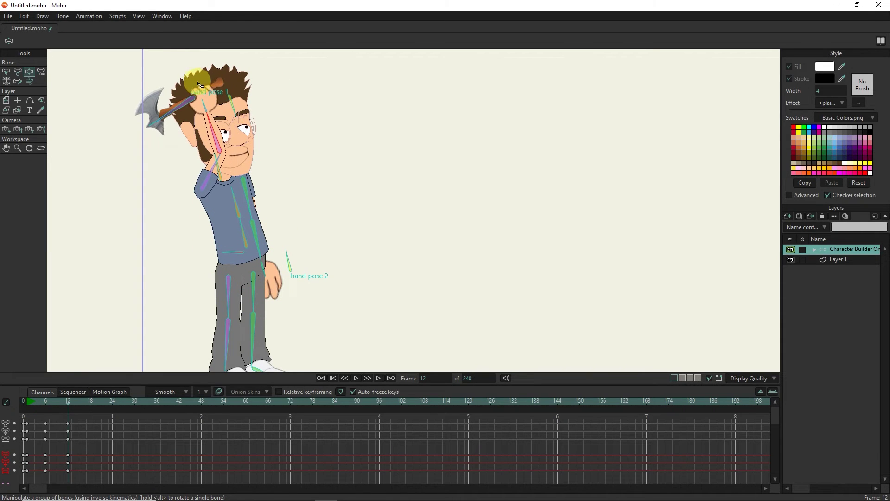
scroll(289, 216, down, 3)
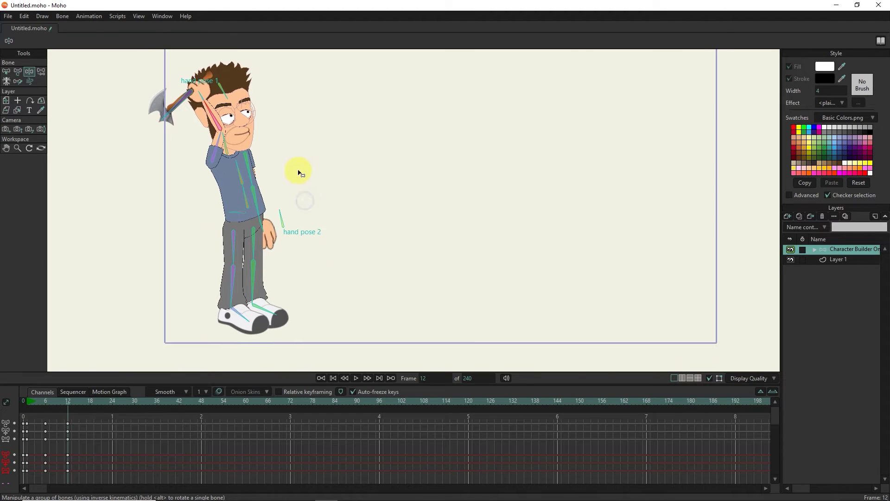
scroll(289, 216, up, 2)
drag(252, 272, 260, 233)
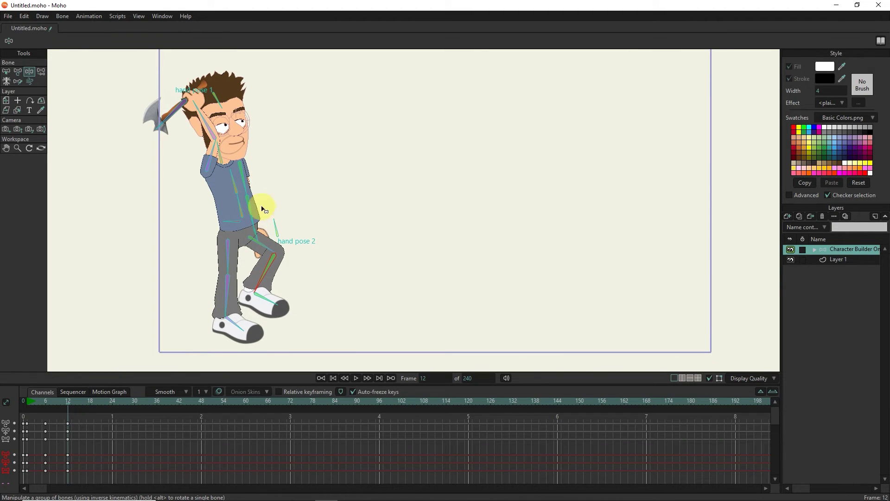
drag(265, 210, 276, 204)
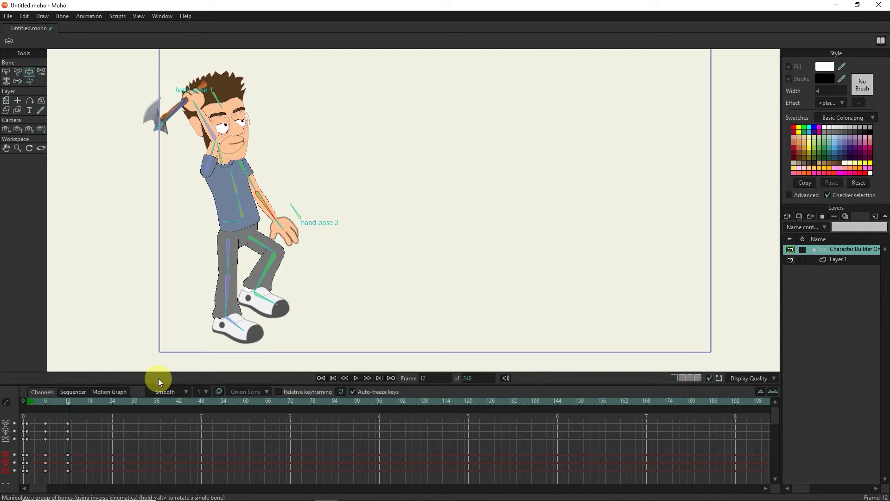
drag(82, 402, 67, 402)
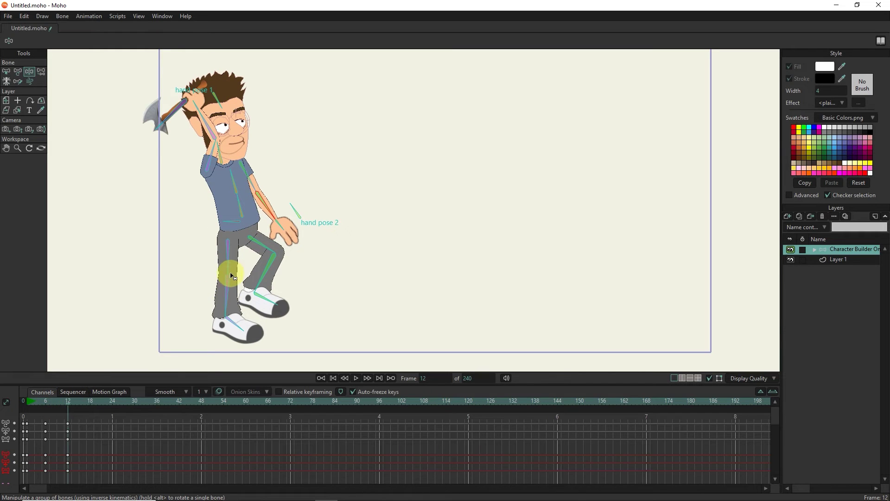
drag(218, 300, 215, 288)
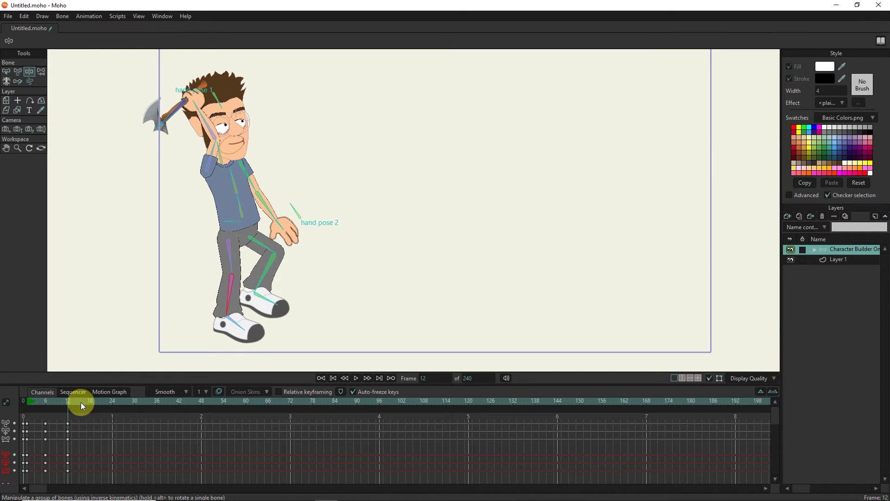
mouse_move(81, 402)
mouse_down()
mouse_move(41, 402)
mouse_move(68, 404)
mouse_up()
Step: At frame 18, swing the axe arm in front of the chest and kick the right foot back
drag(70, 401, 91, 402)
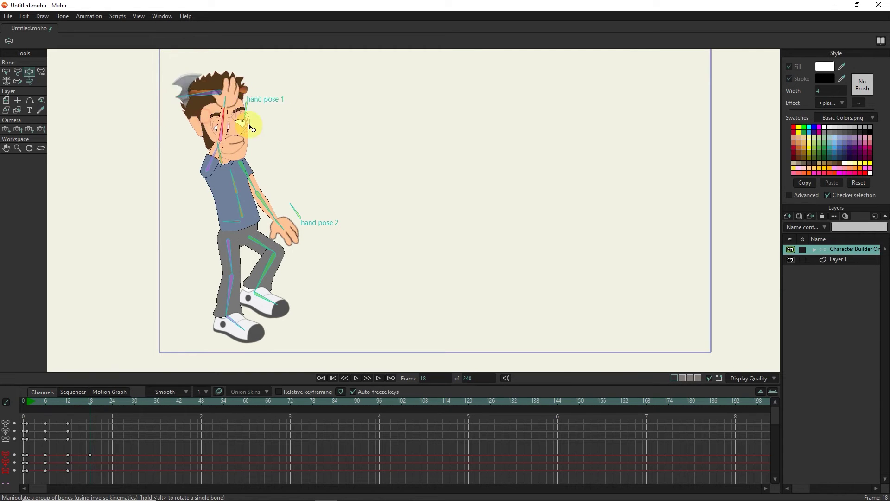
mouse_move(209, 126)
mouse_down()
mouse_move(291, 171)
mouse_move(295, 231)
mouse_up()
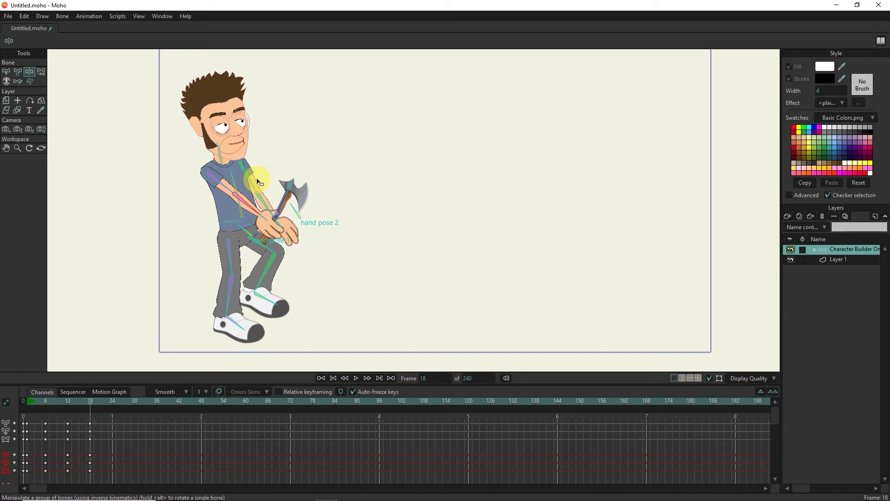
mouse_move(240, 244)
mouse_down()
mouse_move(217, 270)
mouse_move(224, 276)
mouse_up()
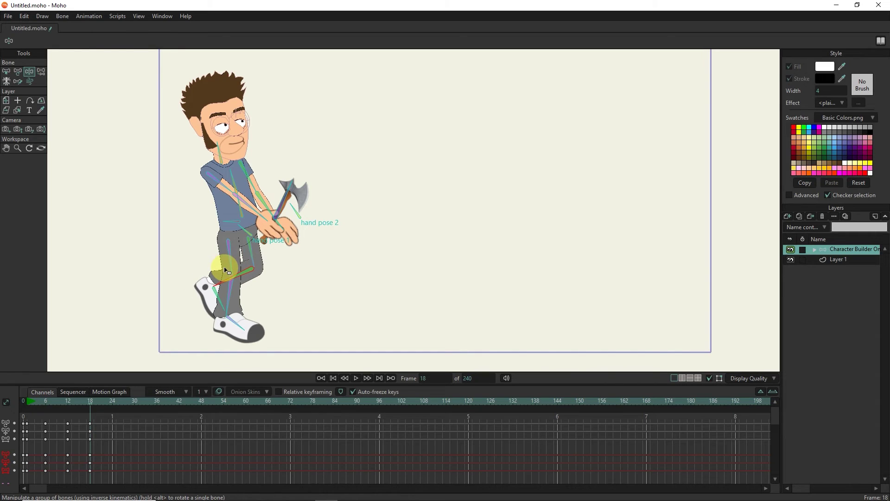
mouse_move(84, 408)
mouse_down()
mouse_move(74, 404)
mouse_move(111, 404)
mouse_move(69, 404)
mouse_move(98, 403)
mouse_move(89, 406)
mouse_up()
Step: Refine the torso lean and head tilt at frame 18, reviewing the swing from frame 14
drag(236, 184, 246, 190)
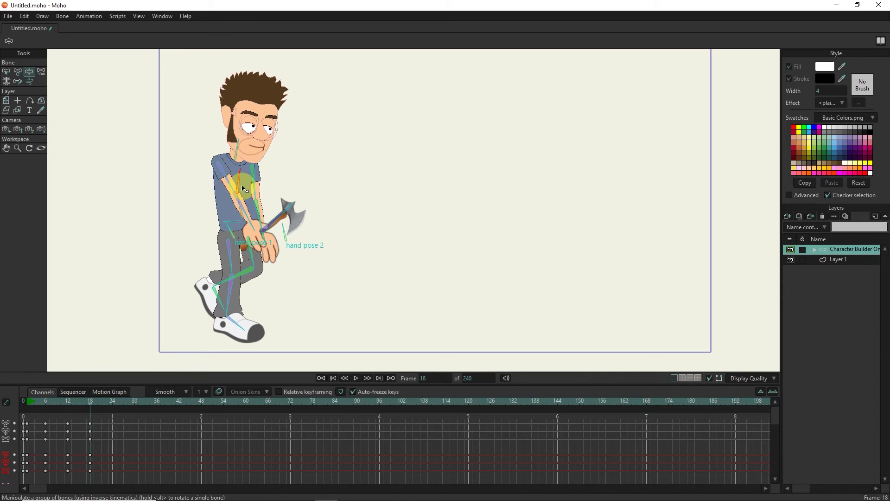
drag(238, 207, 249, 183)
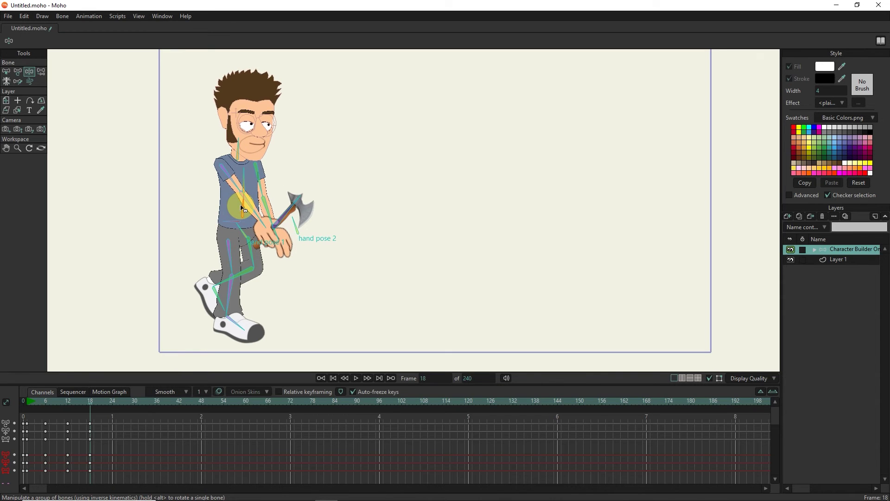
mouse_move(248, 208)
mouse_down()
mouse_move(246, 175)
mouse_move(242, 208)
mouse_up()
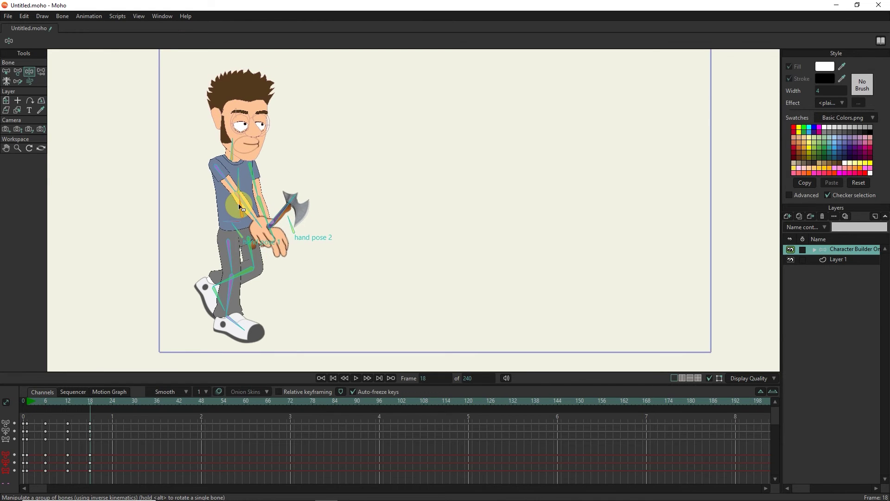
drag(245, 192, 243, 210)
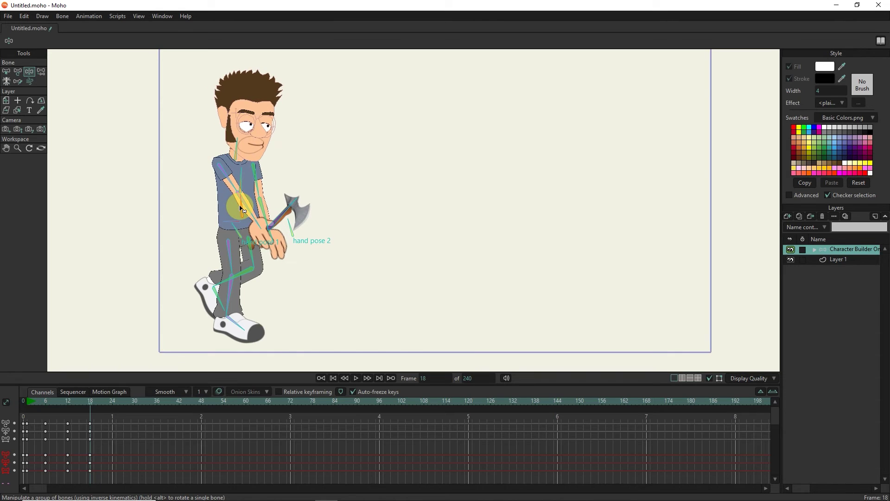
mouse_move(89, 403)
mouse_down()
mouse_move(65, 406)
mouse_move(91, 404)
mouse_up()
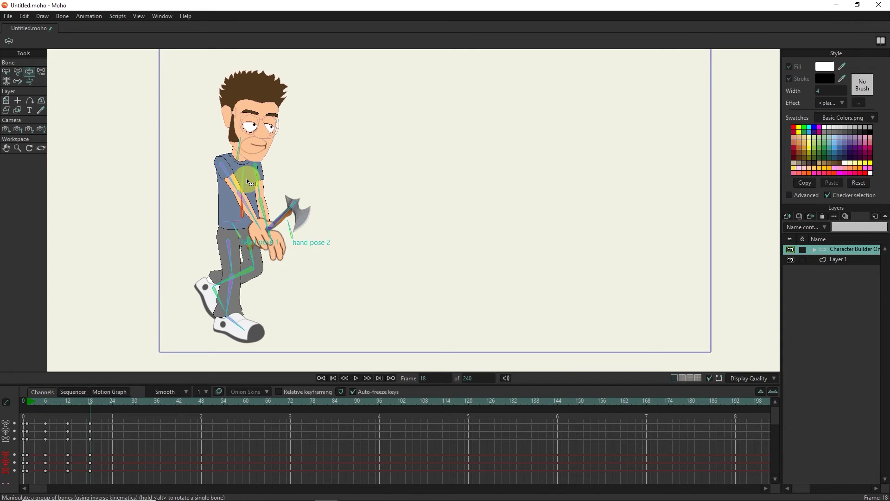
drag(242, 202, 240, 209)
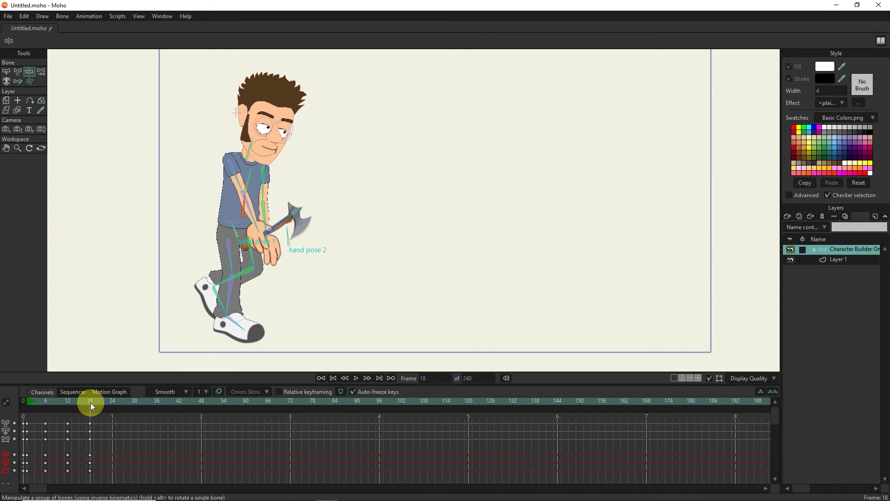
mouse_move(91, 403)
mouse_down()
mouse_move(58, 406)
mouse_move(92, 404)
mouse_up()
Step: Paste the frame 0 keyframes at frame 24 to repeat the opening pose
drag(27, 475, 27, 478)
key(ctrl+v)
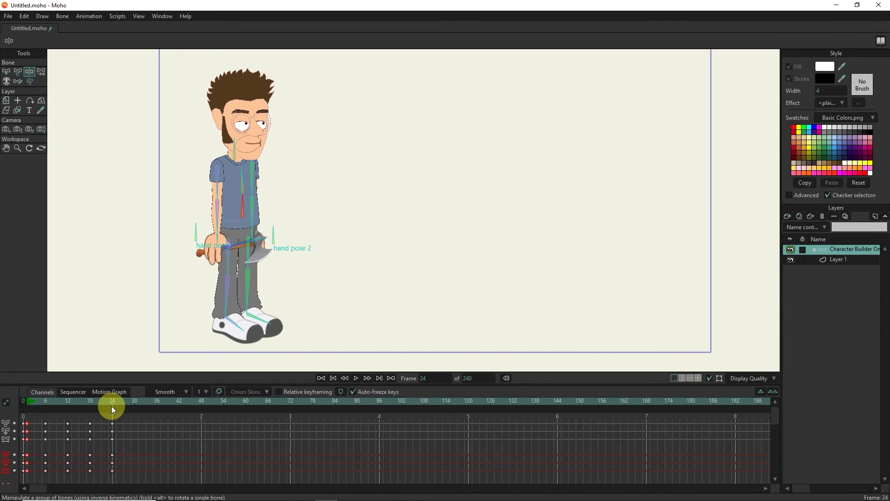
drag(112, 404, 25, 403)
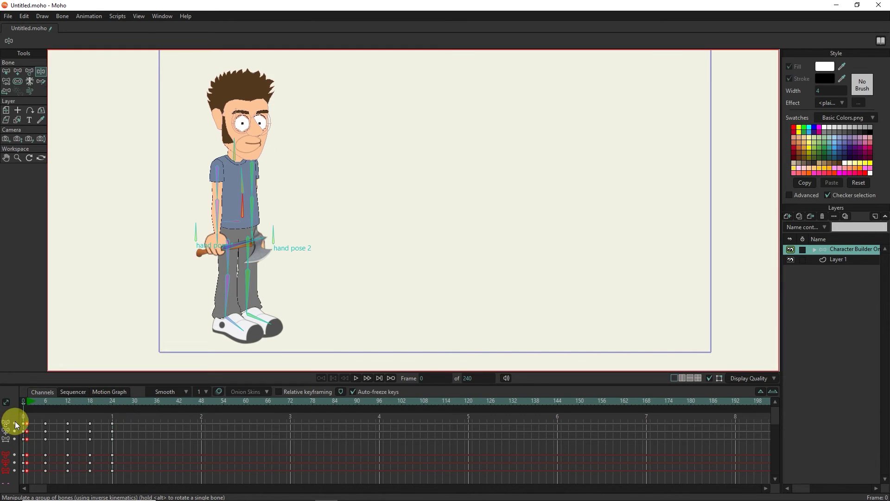
Step: Play back the chop animation and scrub the frames leading into frame 24
click(356, 377)
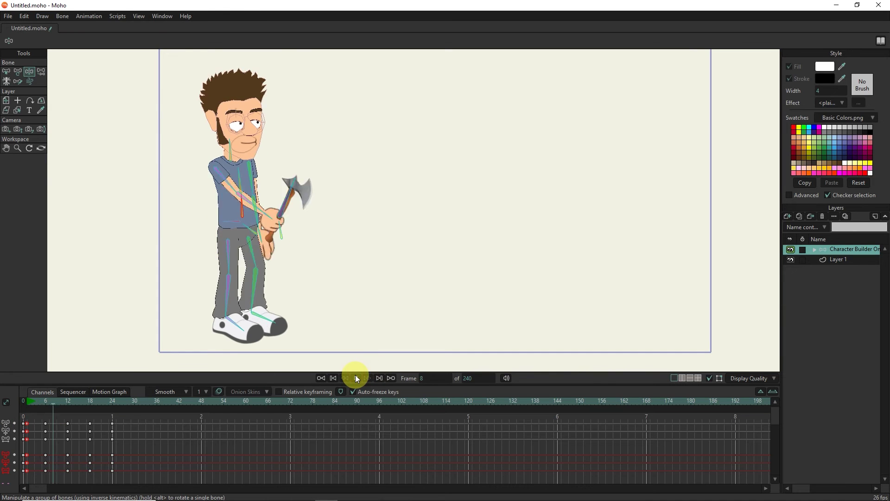
click(355, 377)
drag(40, 406, 111, 412)
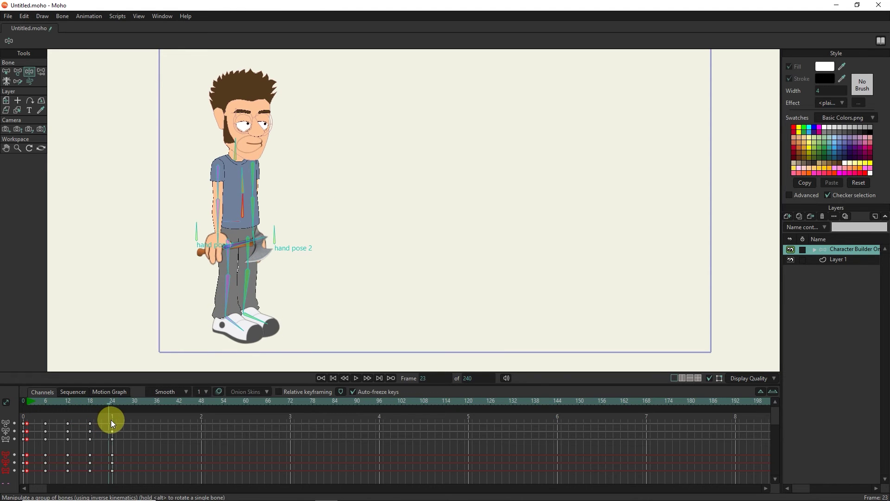
drag(126, 402, 85, 405)
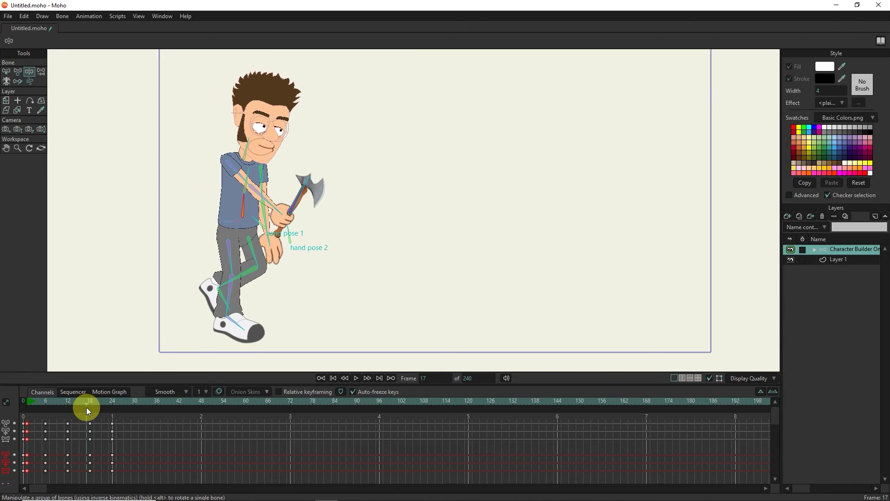
scroll(312, 258, up, 1)
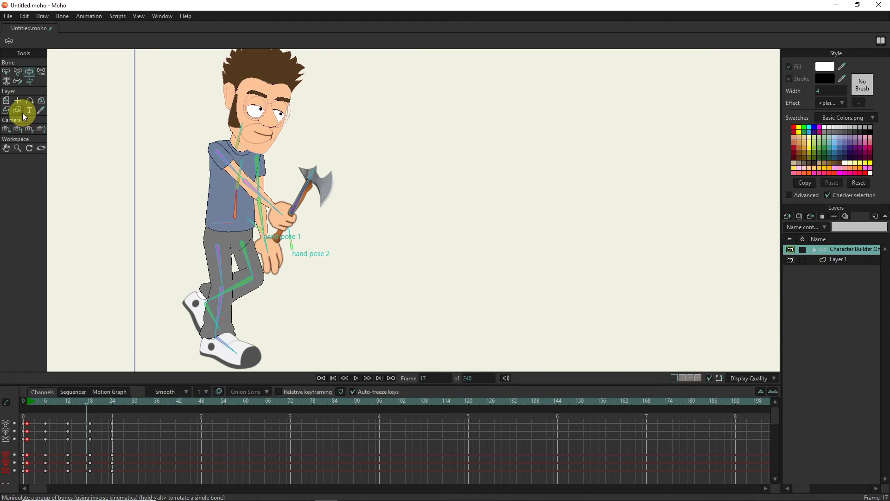
Step: Expand Character Builder, select Front hands, scrub frames 3–16, then reselect Character Builder
click(16, 110)
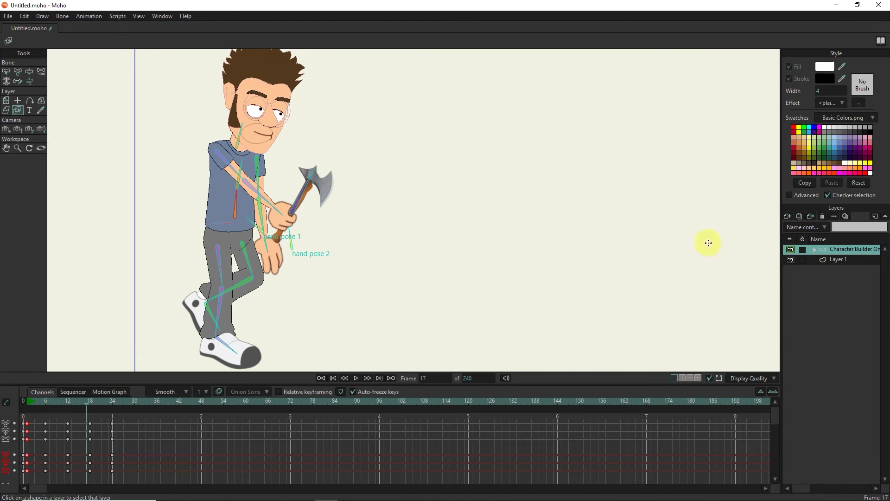
click(823, 249)
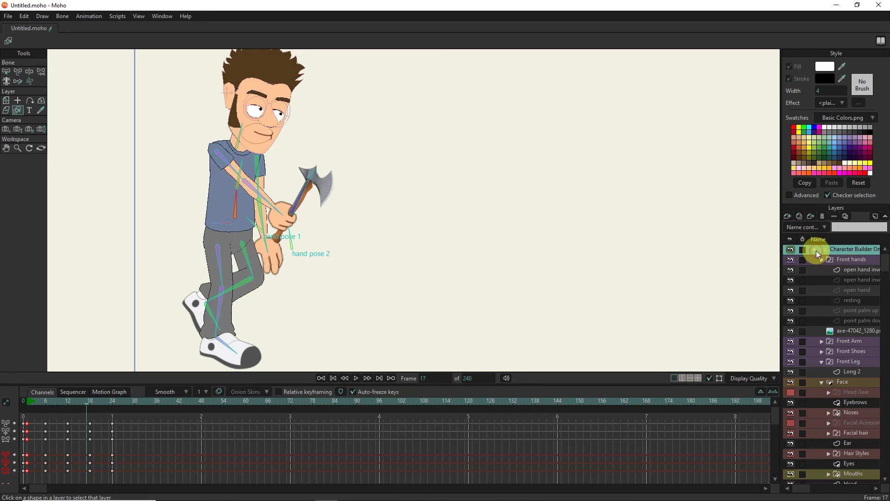
click(837, 259)
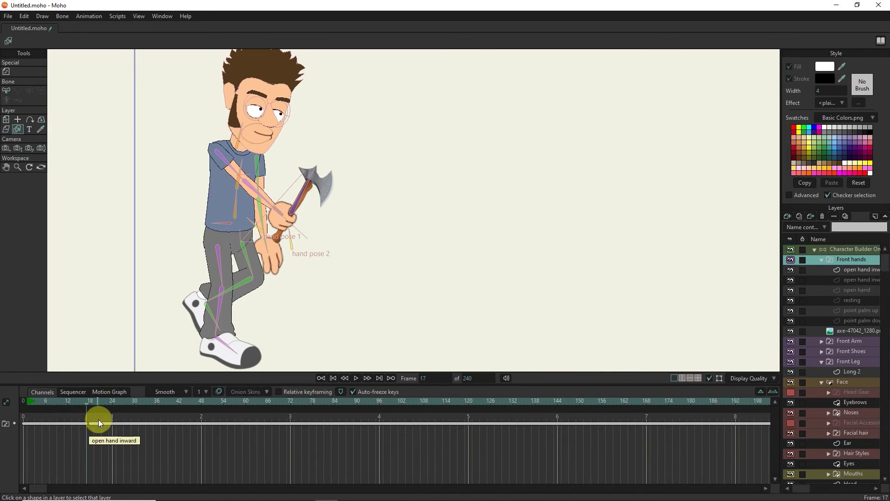
click(74, 429)
click(35, 402)
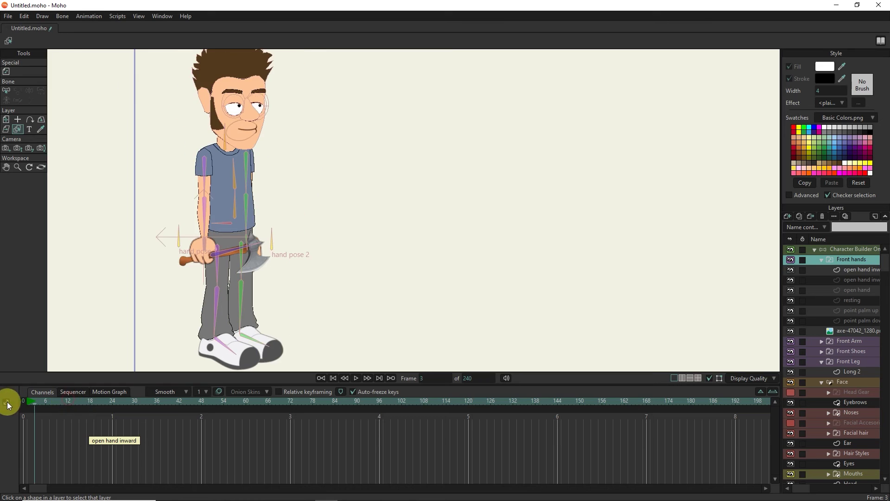
drag(35, 401, 127, 400)
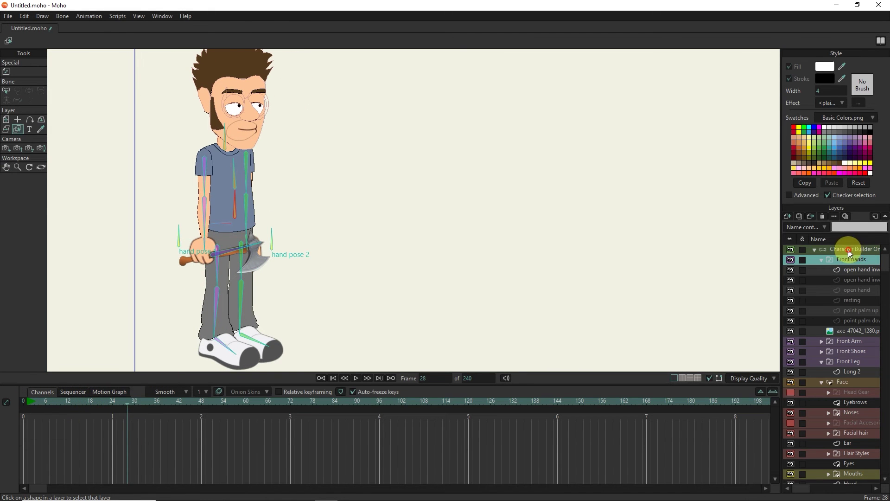
click(849, 251)
Step: At frame 16, key the bone pose and reparent the axe bone so it stays overhead
click(115, 402)
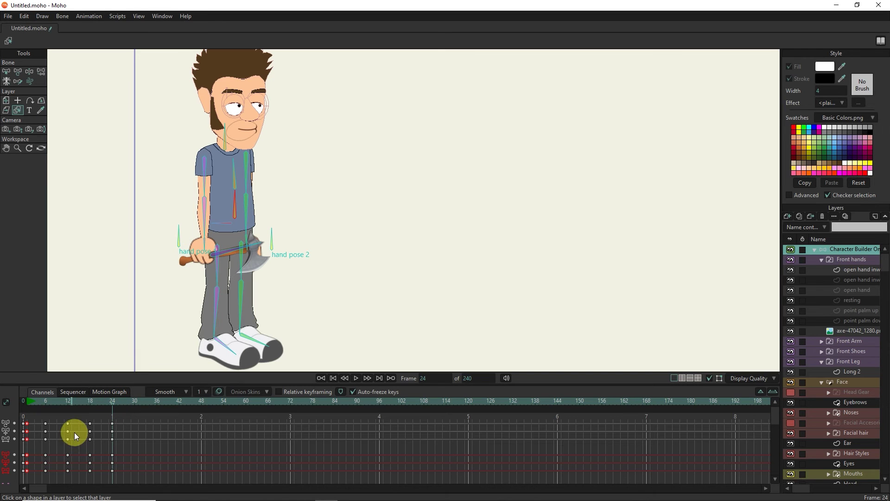
drag(95, 405, 82, 404)
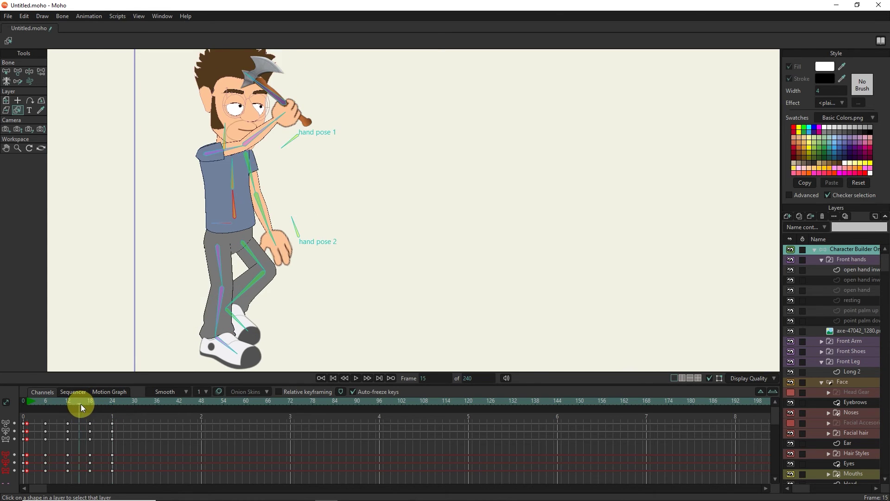
drag(81, 404, 82, 405)
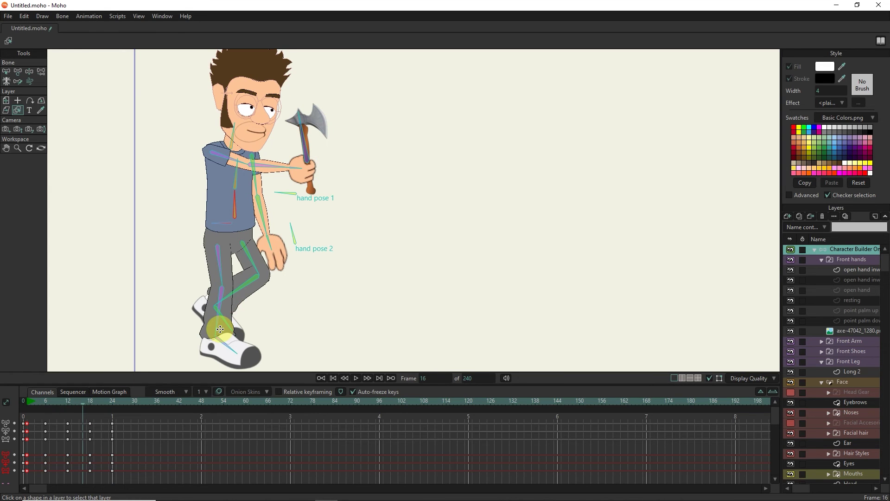
key(Home)
key(b)
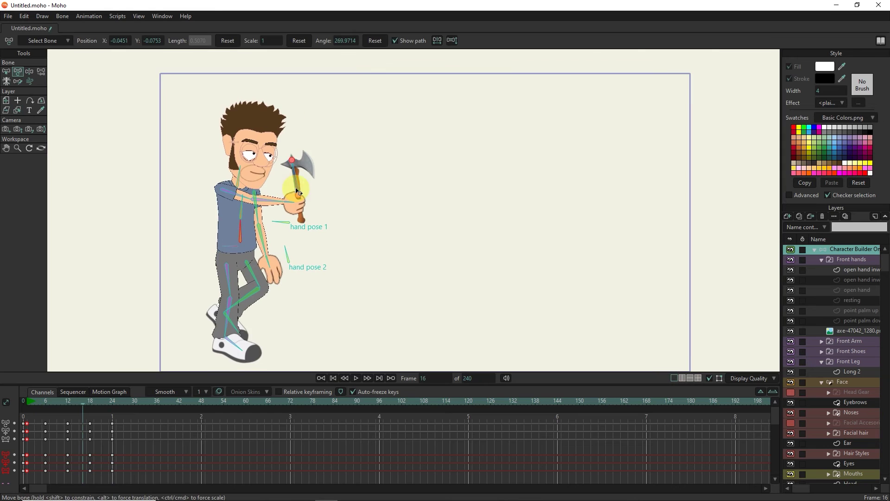
click(297, 189)
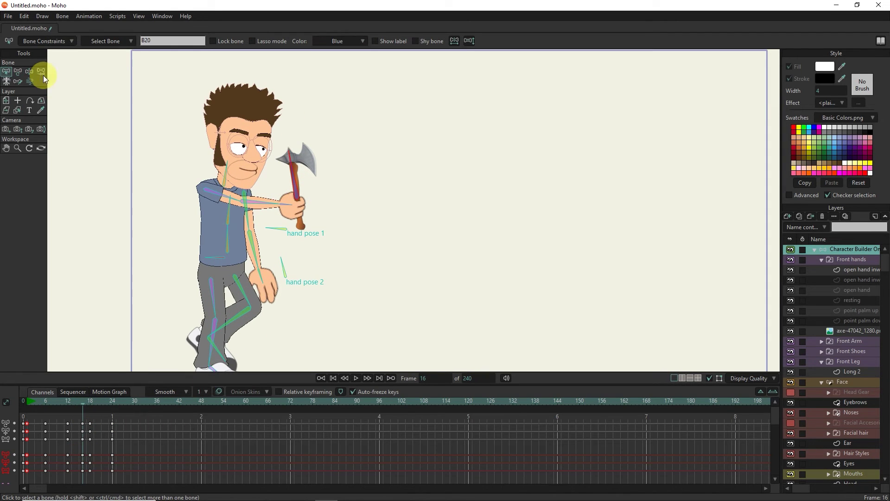
click(40, 72)
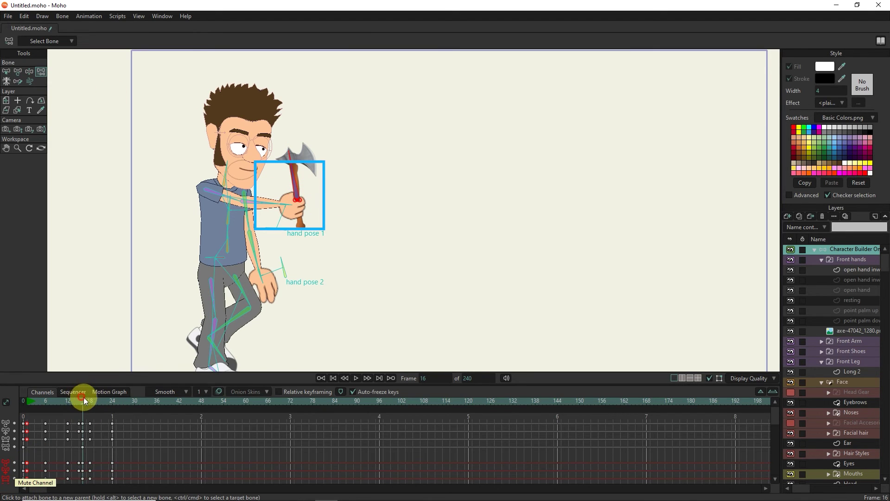
mouse_move(83, 403)
mouse_down()
mouse_move(73, 403)
mouse_move(85, 409)
mouse_up()
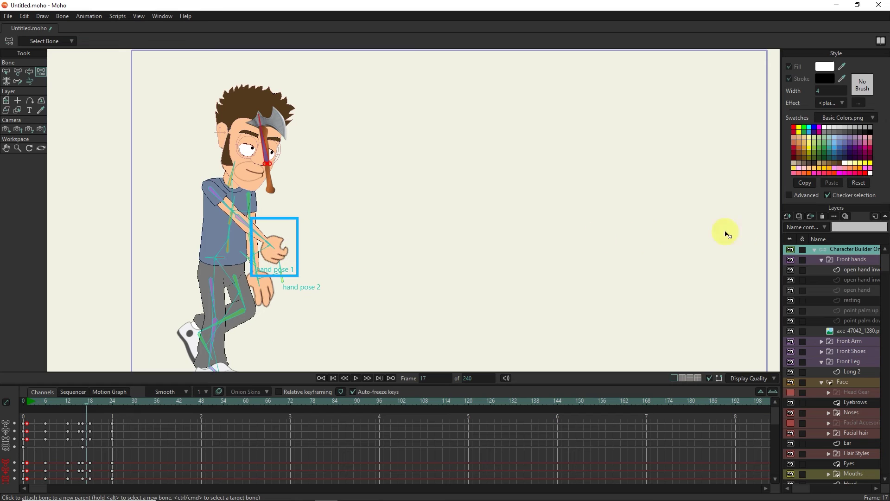
Step: Make 'open hand inward' the active Front hands drawing and scrub to check it
right_click(846, 261)
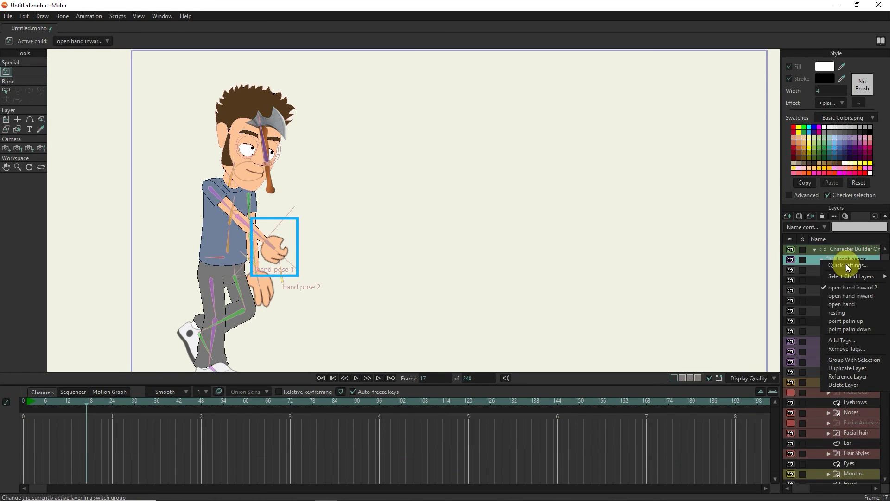
click(842, 296)
drag(73, 402, 81, 412)
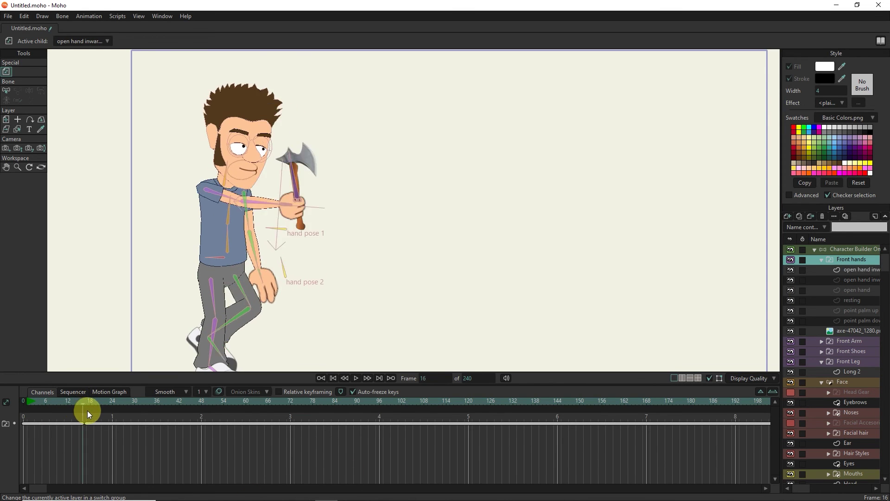
Step: On the Character Builder layer, place a keyframe at frame 18 and move to frame 30
click(841, 249)
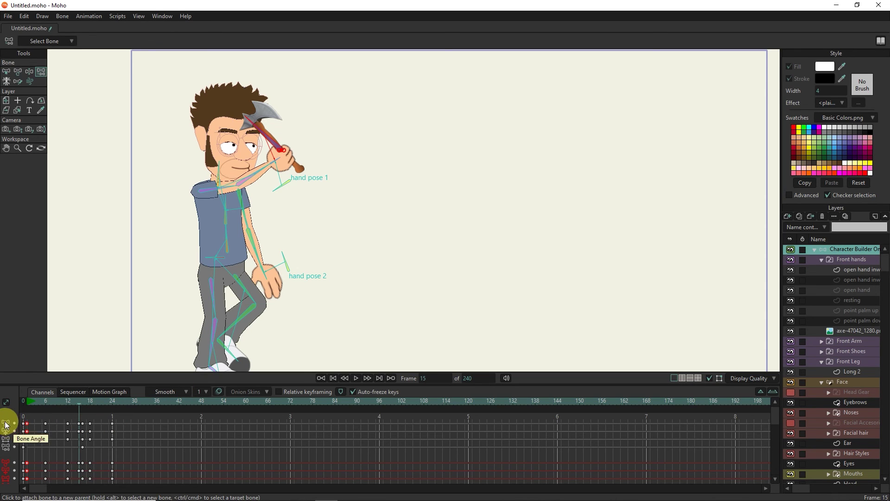
key(Right)
drag(112, 432, 90, 432)
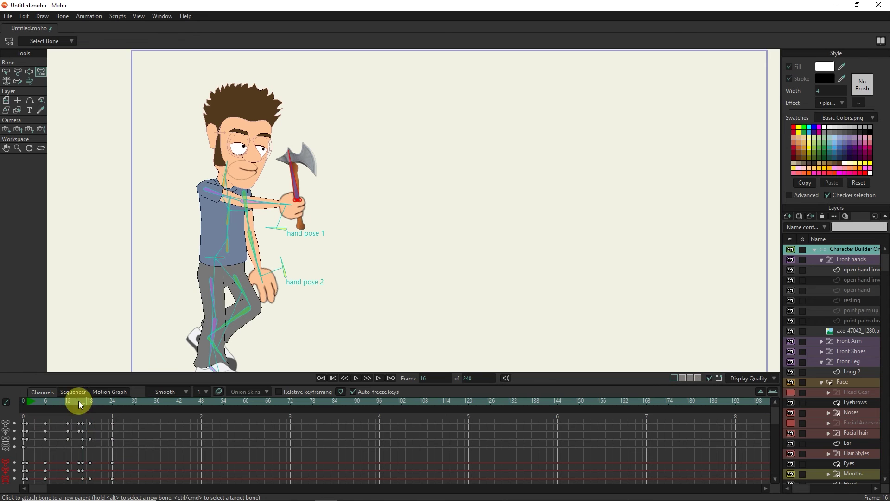
mouse_move(79, 401)
mouse_down()
mouse_move(101, 402)
mouse_move(101, 417)
mouse_up()
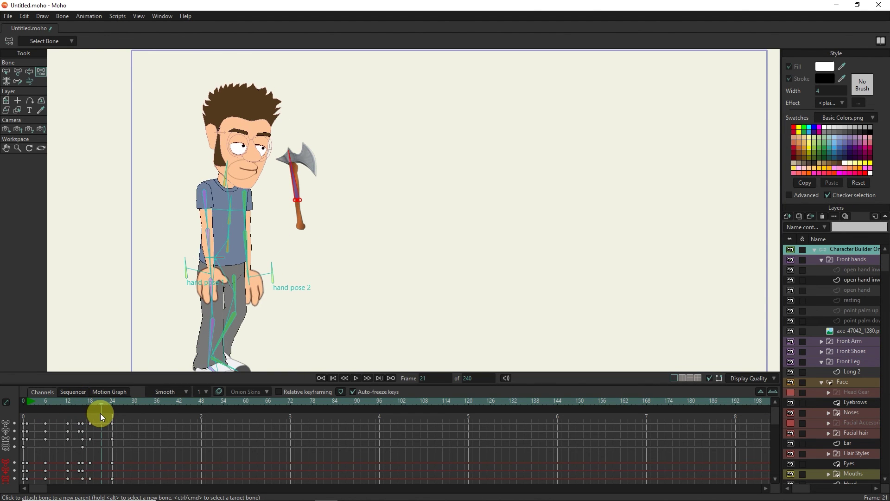
drag(101, 414, 136, 415)
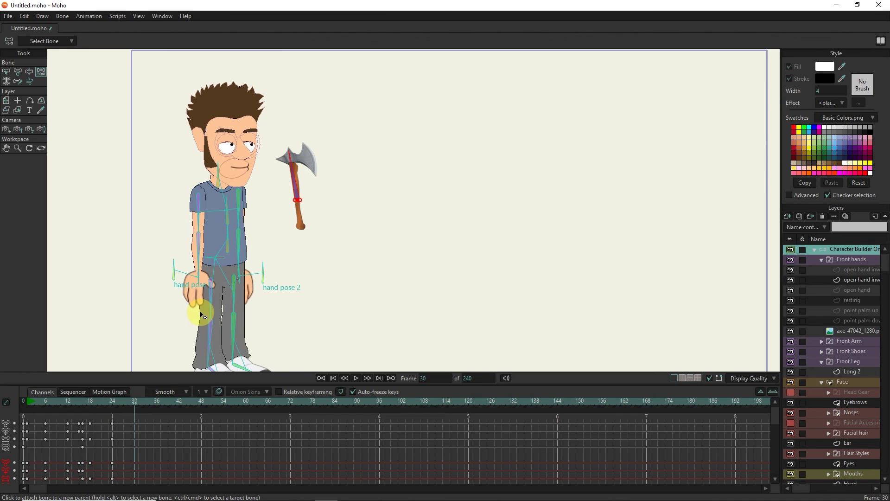
scroll(203, 317, down, 2)
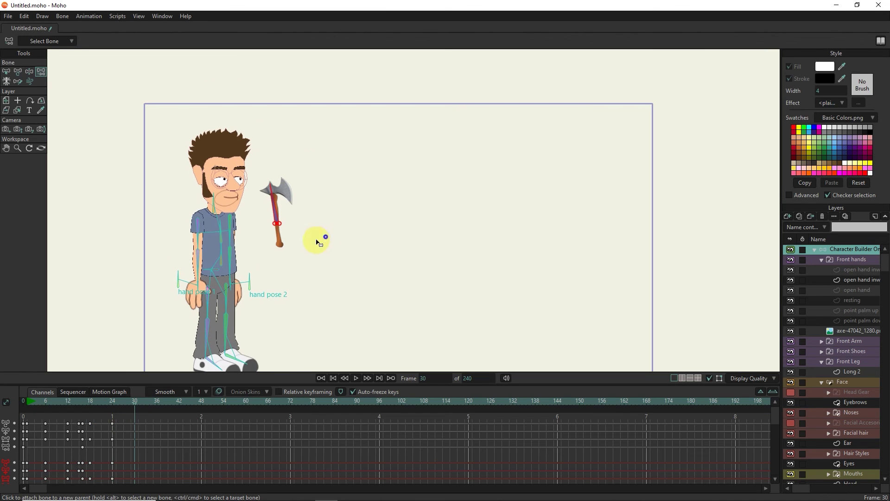
Step: Throw the axe bone far to the right at frame 30 and review frames 13–30
click(29, 73)
mouse_move(242, 230)
mouse_down()
mouse_move(271, 222)
mouse_move(591, 223)
mouse_up()
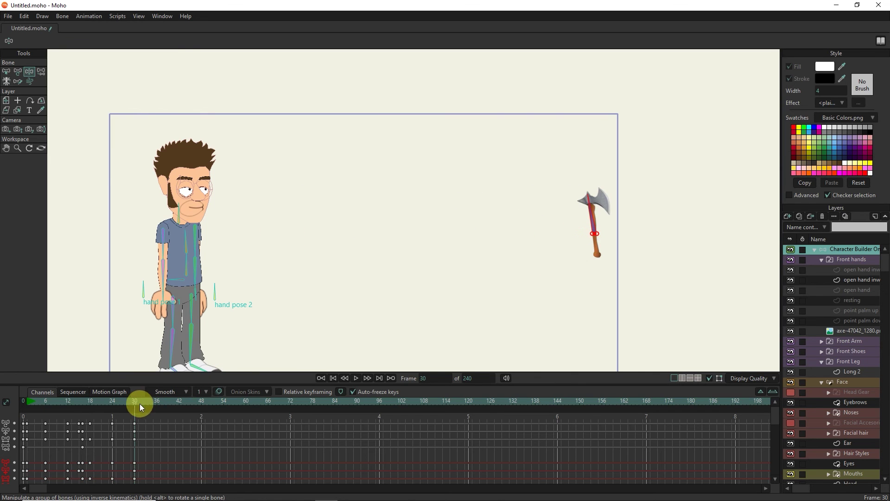
drag(140, 403, 83, 421)
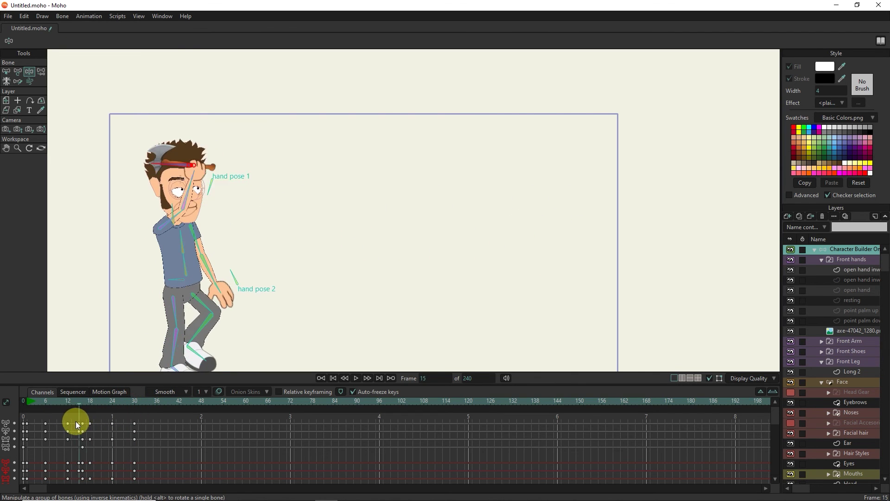
drag(76, 420, 132, 421)
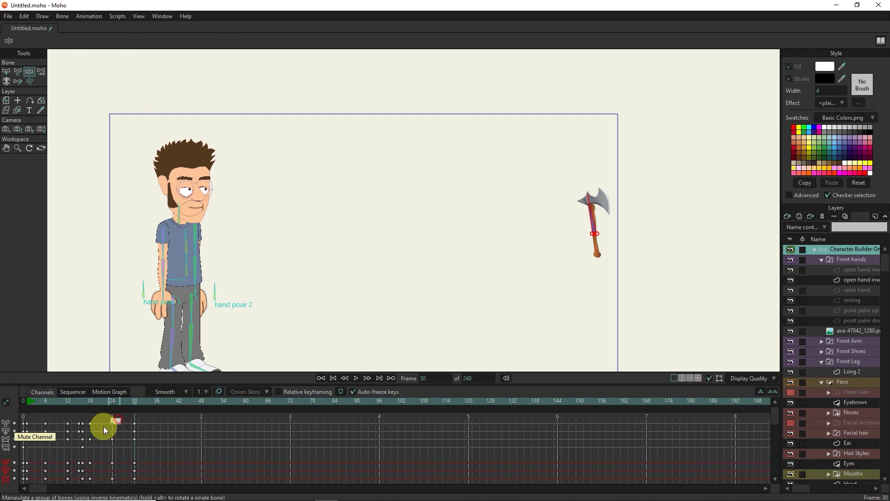
Step: Delete the top-channel keys at frames 18 and 24, reposition the axe, and play
drag(89, 426, 120, 425)
key(Delete)
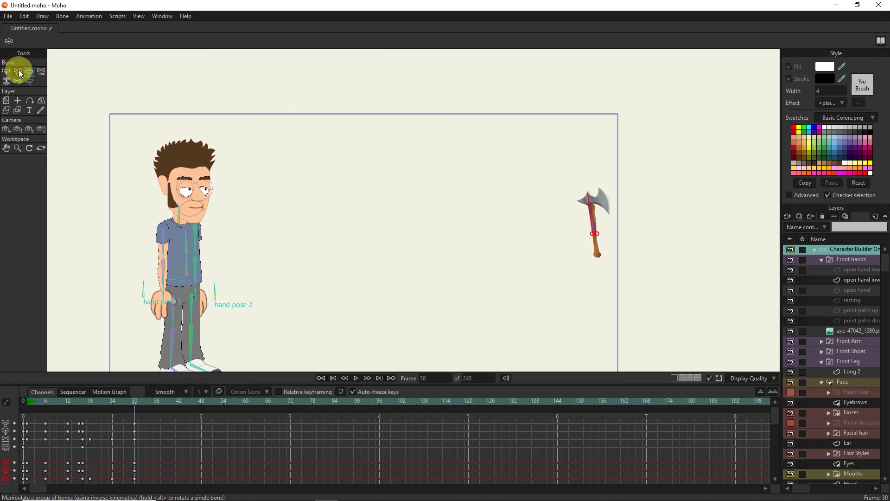
click(19, 69)
mouse_move(596, 202)
mouse_down()
mouse_move(628, 208)
mouse_move(612, 192)
mouse_up()
drag(148, 403, 29, 414)
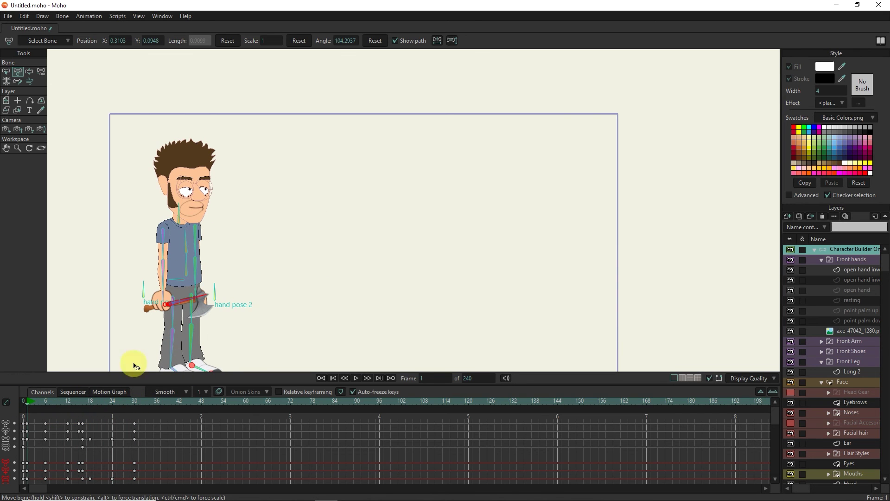
scroll(230, 306, down, 2)
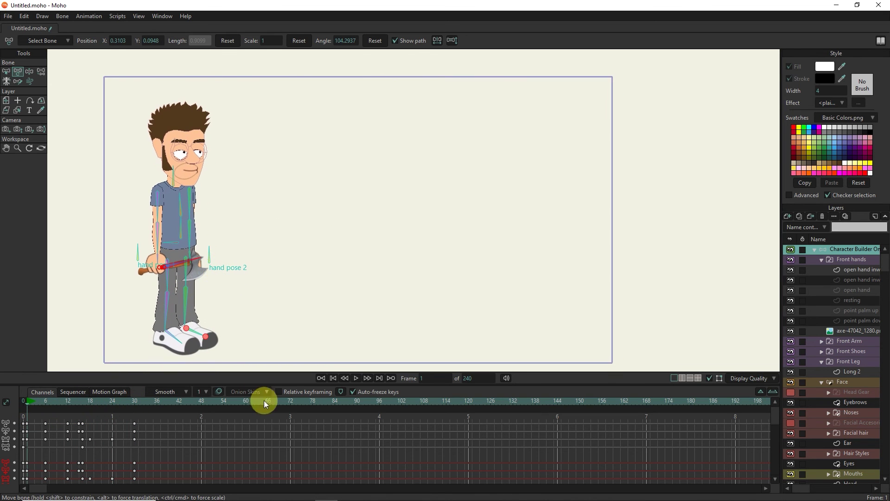
click(357, 377)
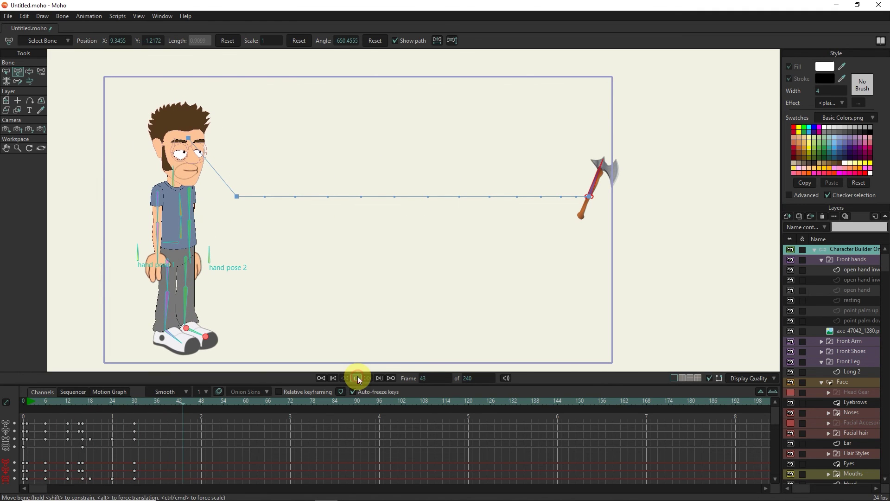
Step: Stop playback, set the animation end frame to 36, and play the 36-frame animation
drag(50, 404, 16, 402)
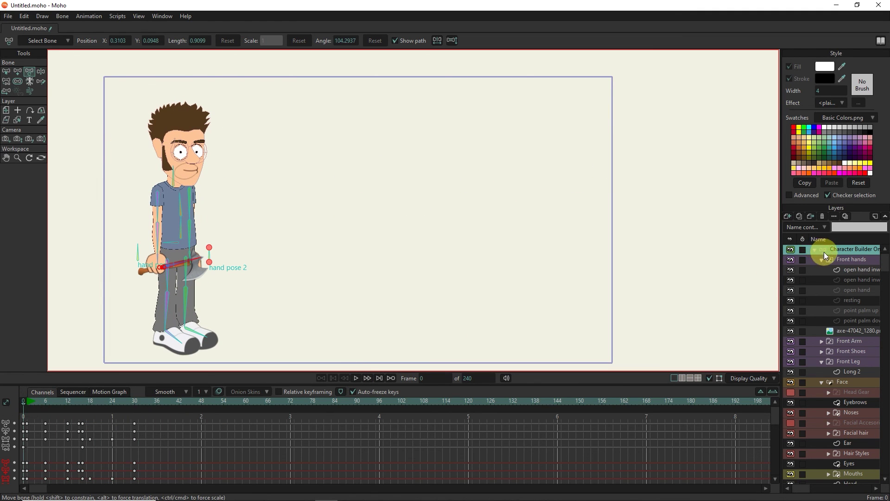
click(7, 72)
click(137, 403)
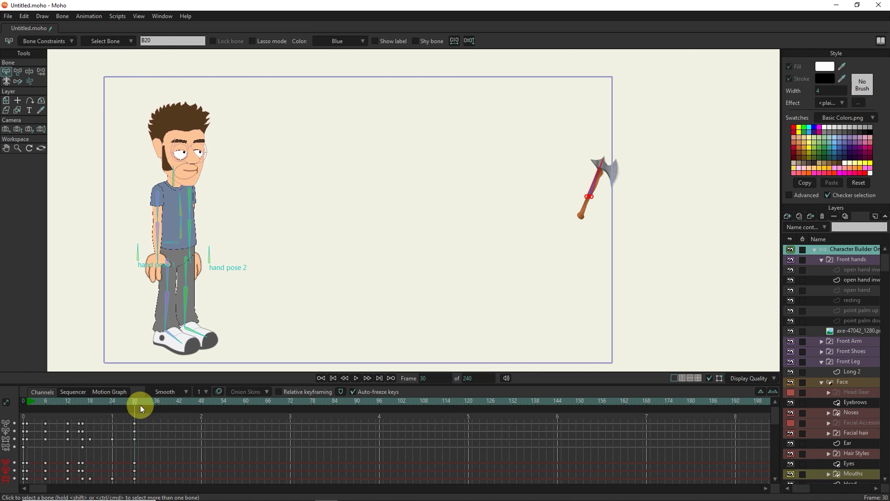
alt+click(157, 403)
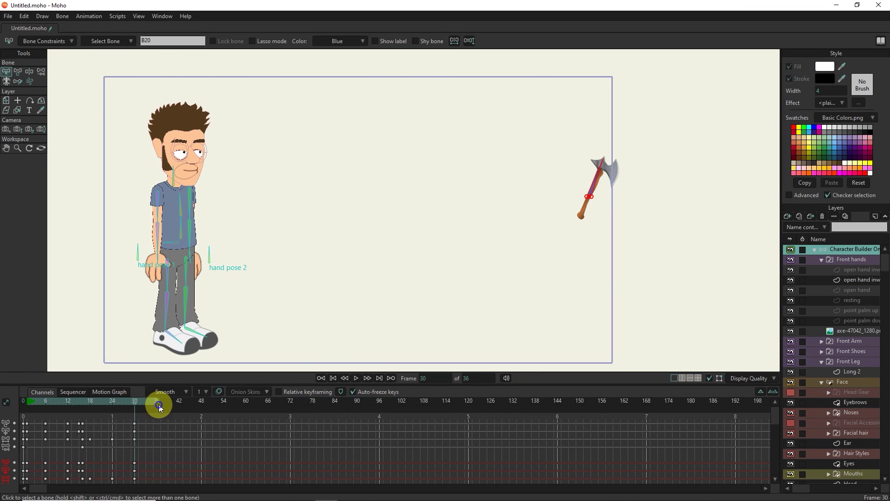
click(357, 378)
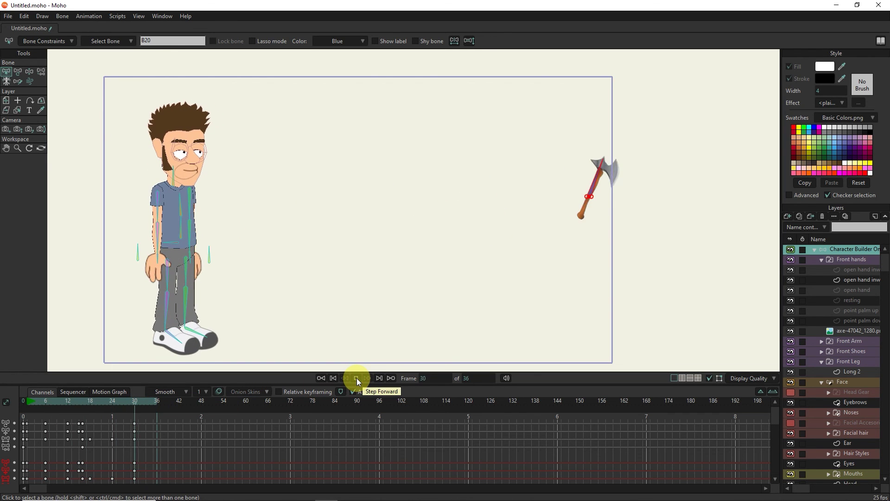